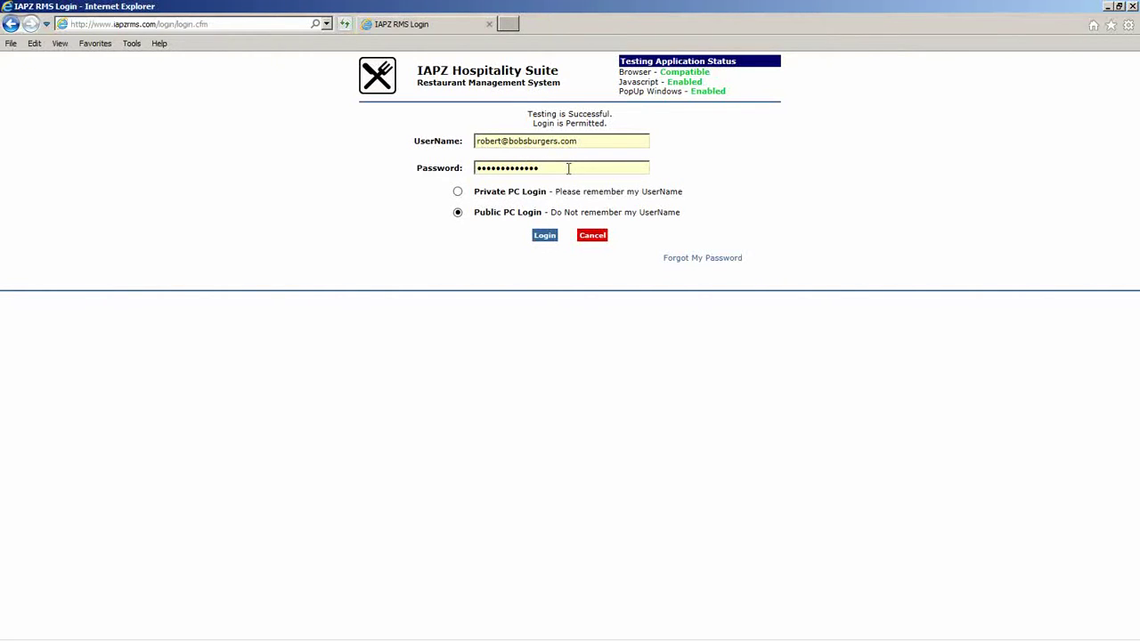
Log in to My Dashboard, which flags Inspections, Temperature Logs, Permits, HirePacks and Certifications.
{"action": "left_click", "coordinate": [544, 236]}
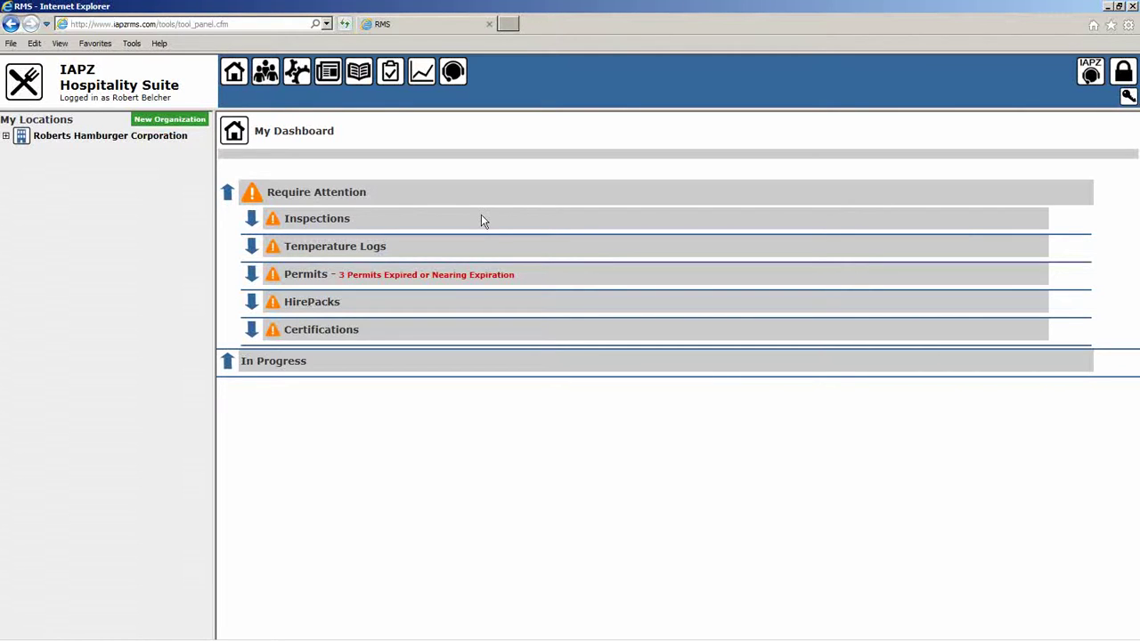
Read Bob's Burgers Penticton's maximized food inspection record with three critical violations, then close it.
{"action": "left_click", "coordinate": [251, 220]}
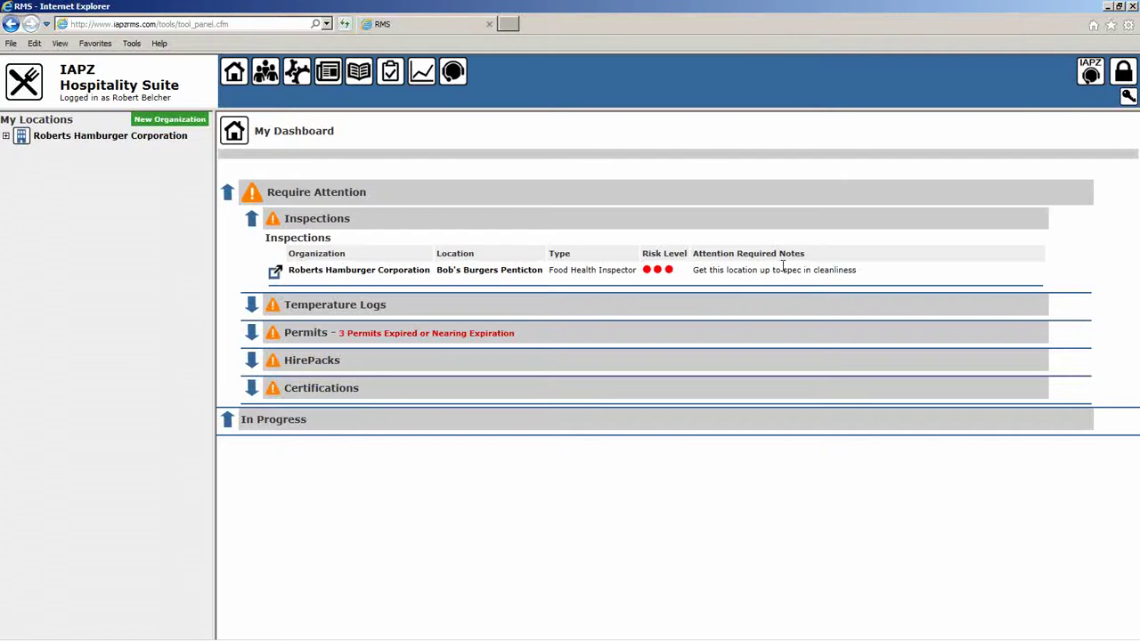
{"action": "left_click", "coordinate": [275, 271]}
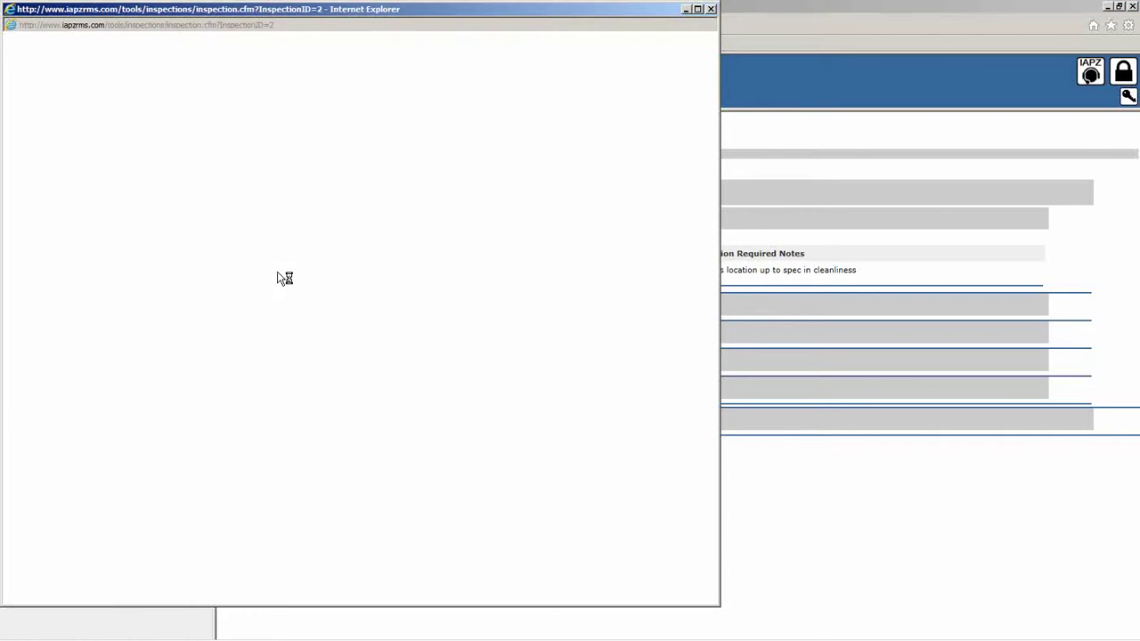
{"action": "left_click", "coordinate": [698, 9]}
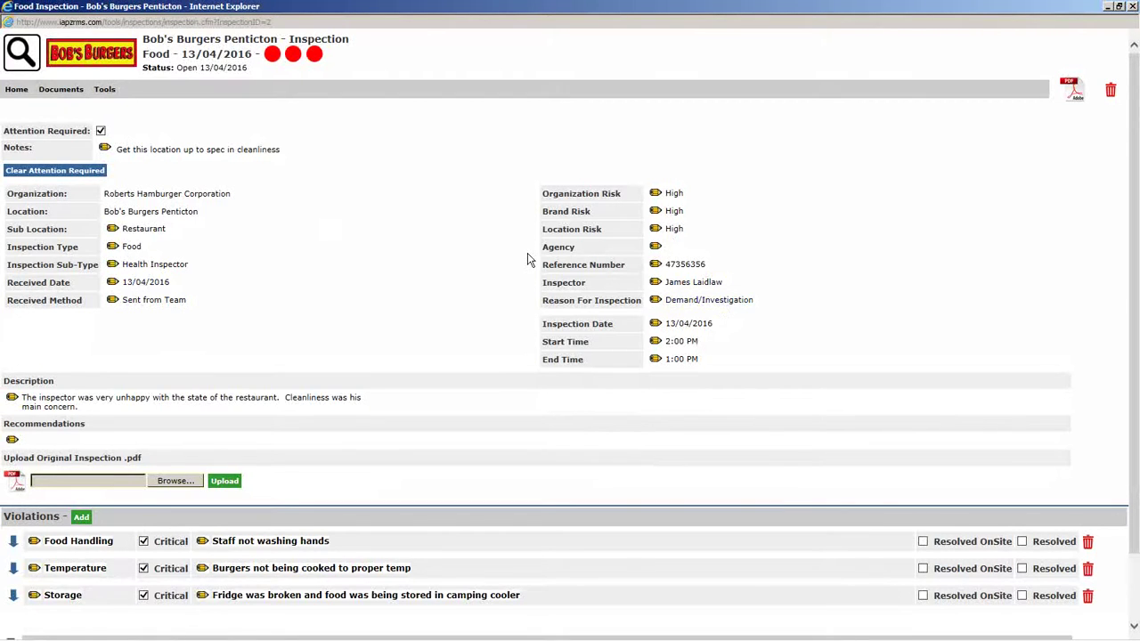
{"action": "scroll", "coordinate": [529, 259], "scroll_direction": "down", "scroll_amount": 2}
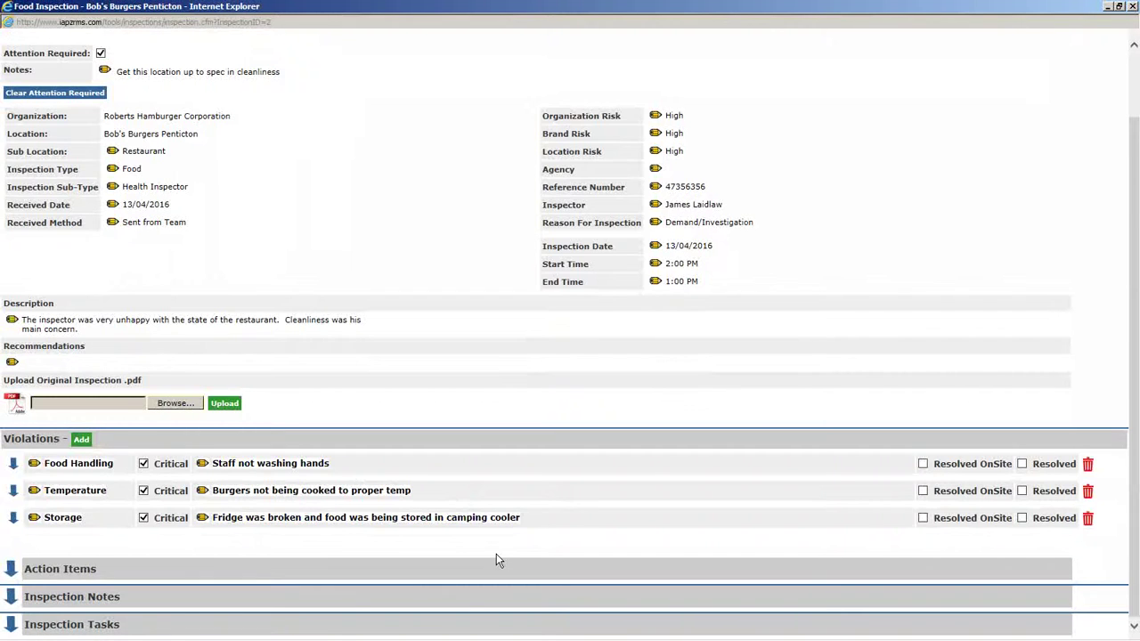
{"action": "scroll", "coordinate": [327, 242], "scroll_direction": "up", "scroll_amount": 1}
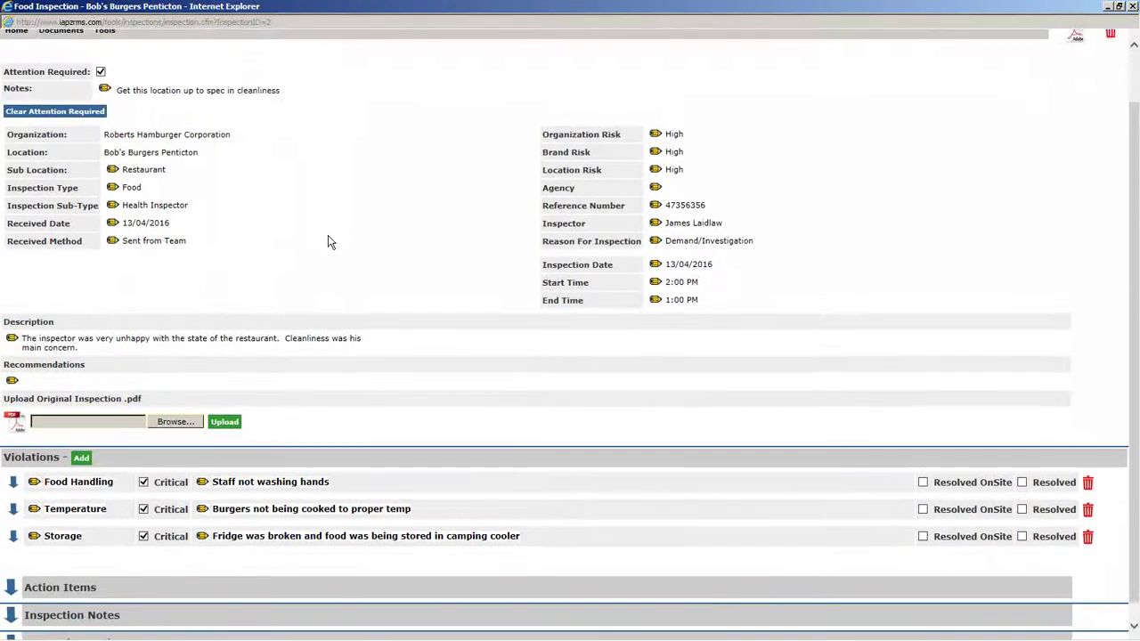
{"action": "scroll", "coordinate": [327, 242], "scroll_direction": "up", "scroll_amount": 1}
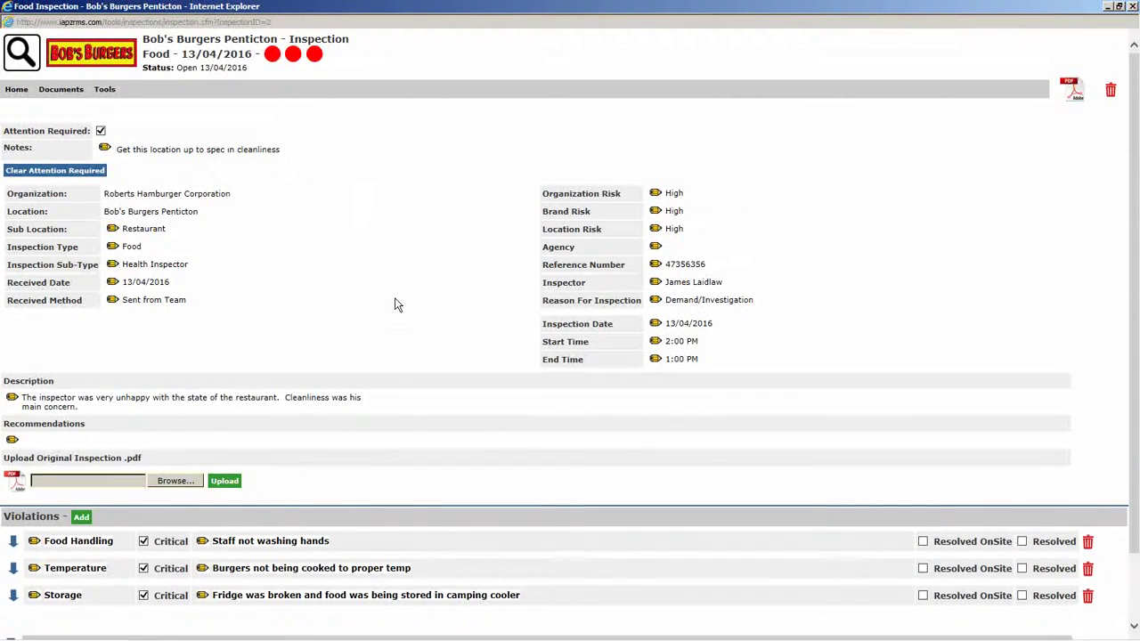
{"action": "scroll", "coordinate": [397, 305], "scroll_direction": "down", "scroll_amount": 1}
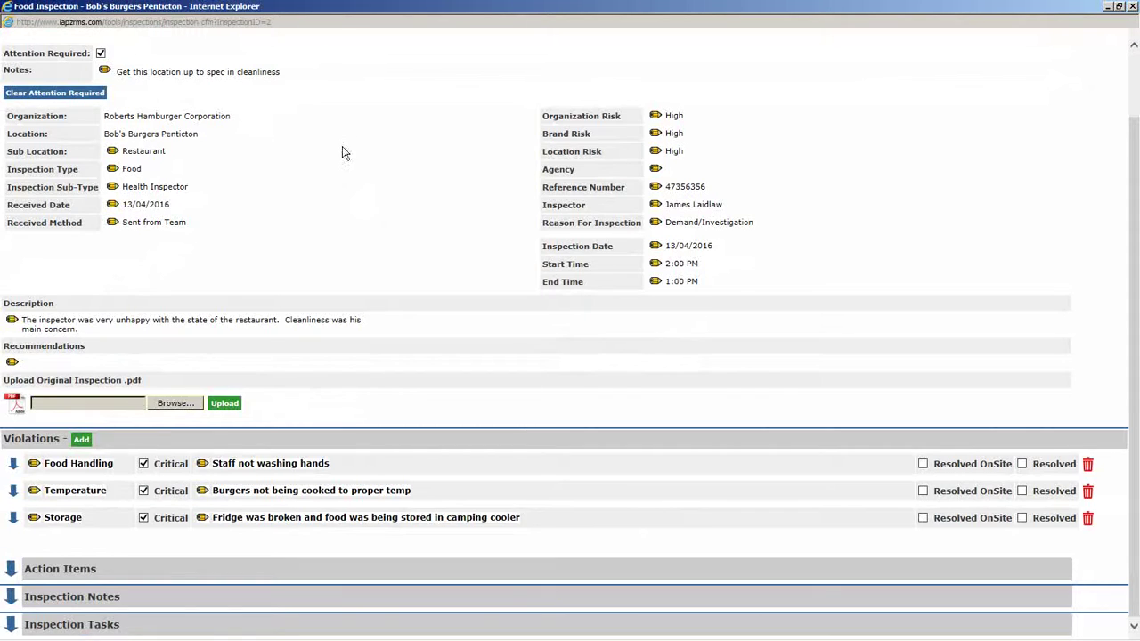
{"action": "scroll", "coordinate": [342, 151], "scroll_direction": "up", "scroll_amount": 1}
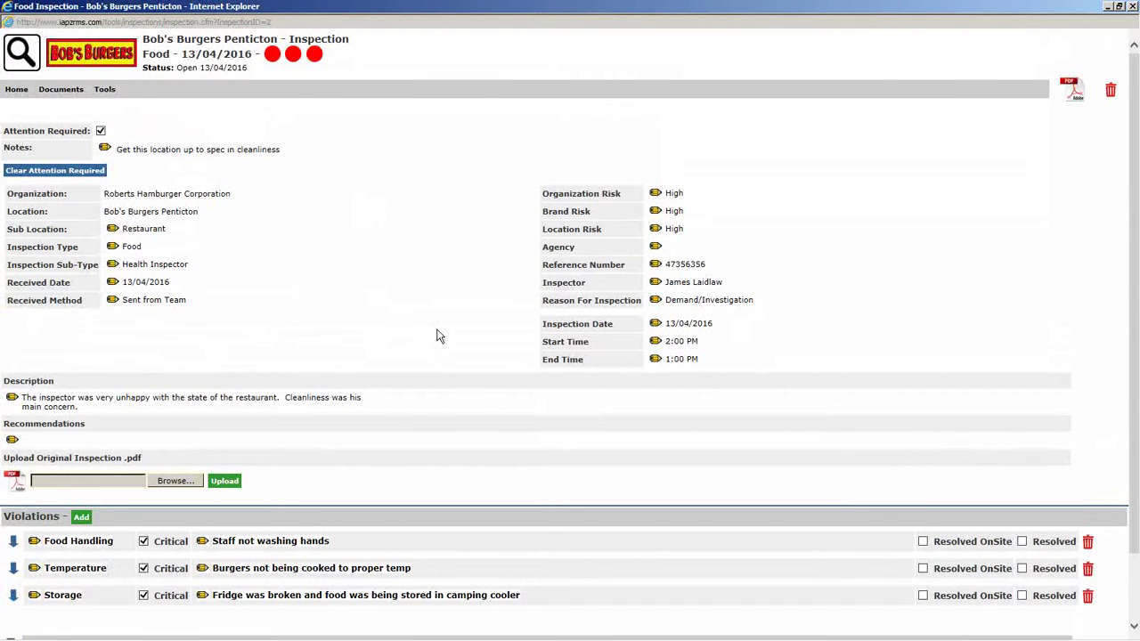
{"action": "left_click", "coordinate": [1132, 7]}
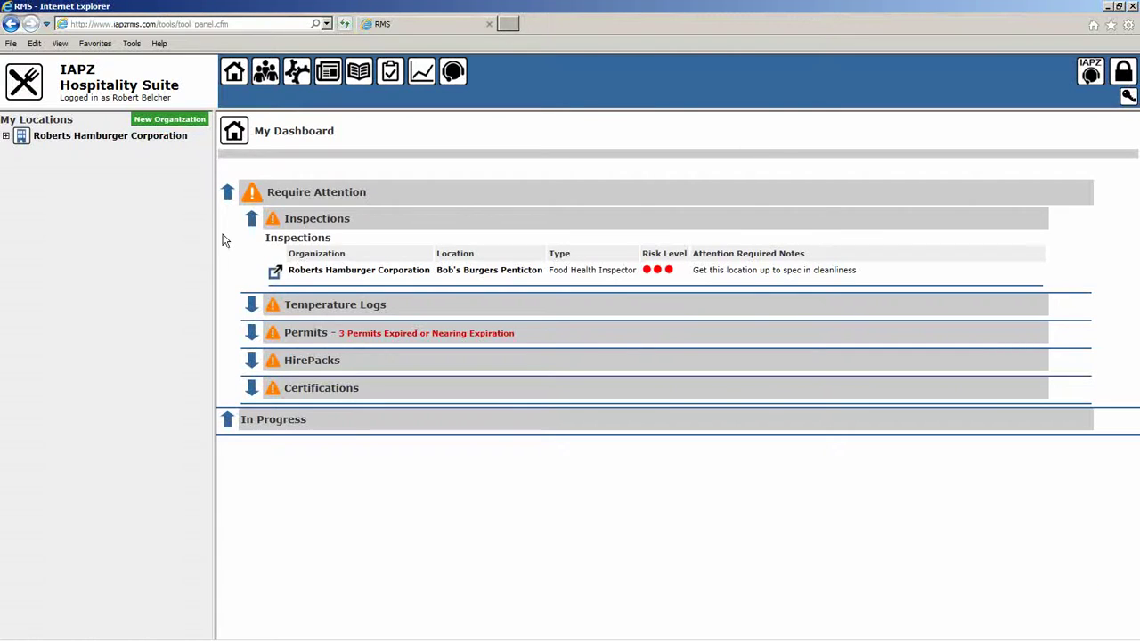
Open Bob's Burgers Osoyoos temperature logs and step back to 13/04/2016.
{"action": "left_click", "coordinate": [250, 221]}
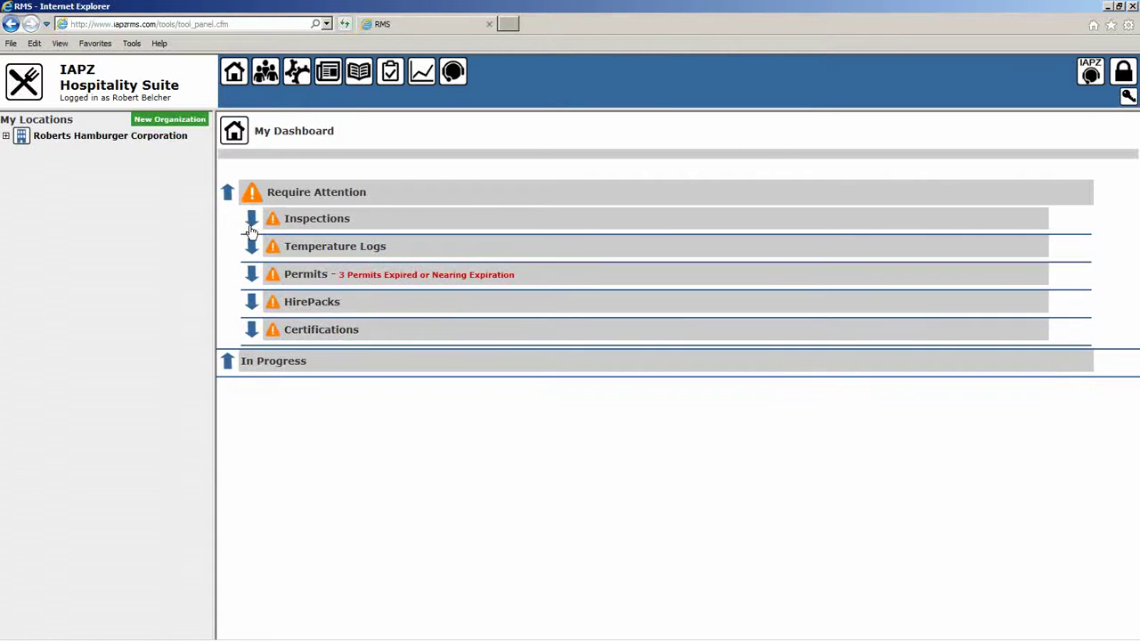
{"action": "left_click", "coordinate": [252, 249]}
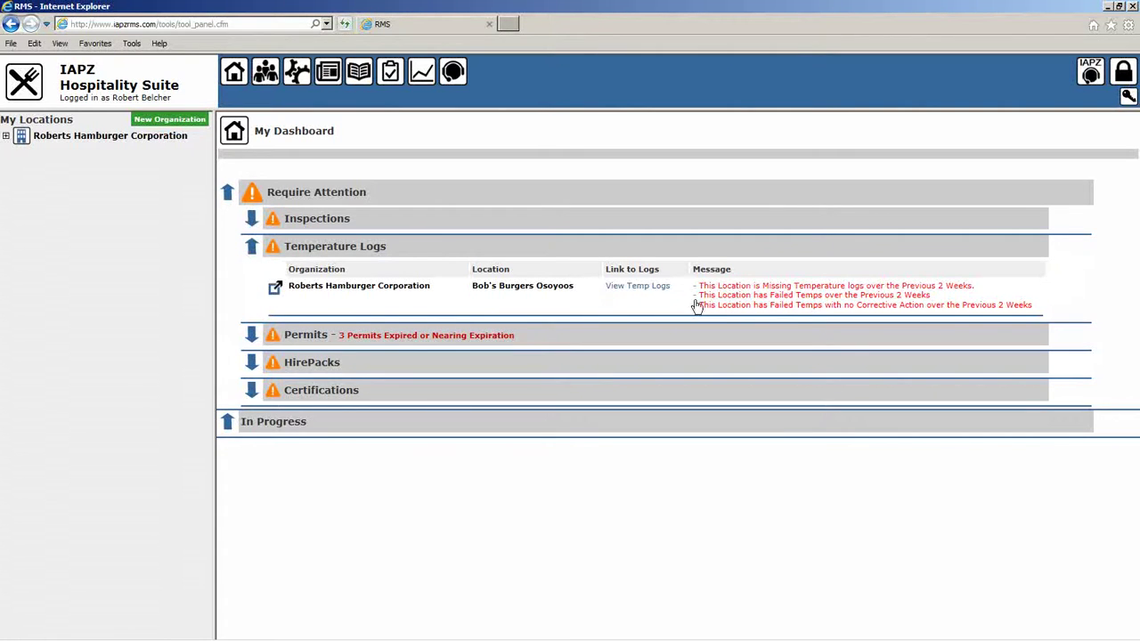
{"action": "left_click", "coordinate": [632, 287]}
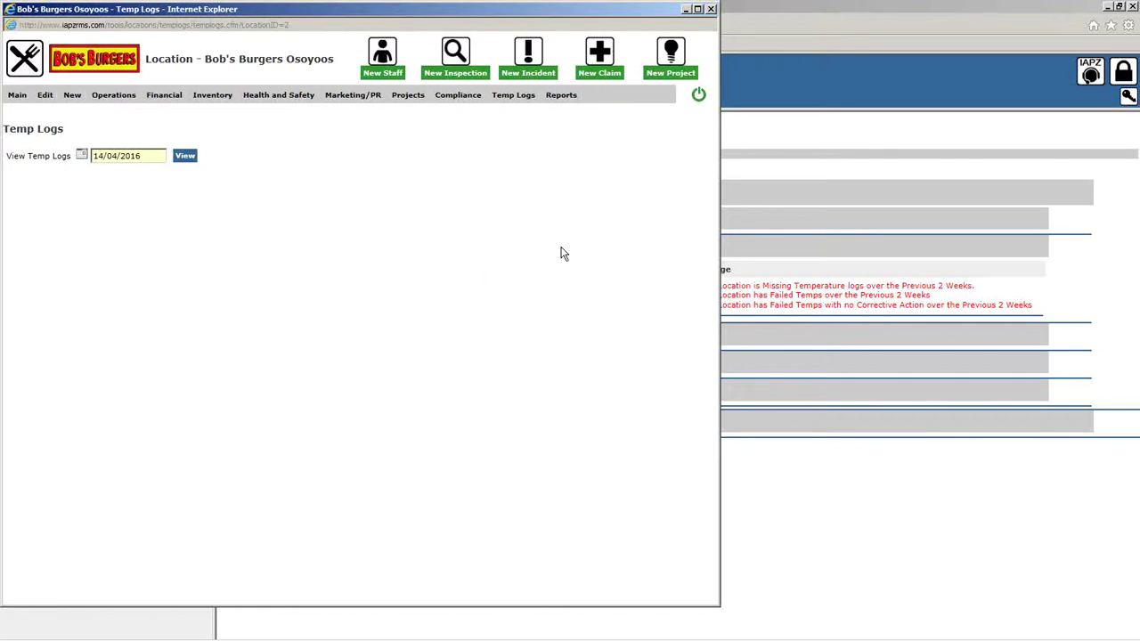
{"action": "left_click", "coordinate": [189, 157]}
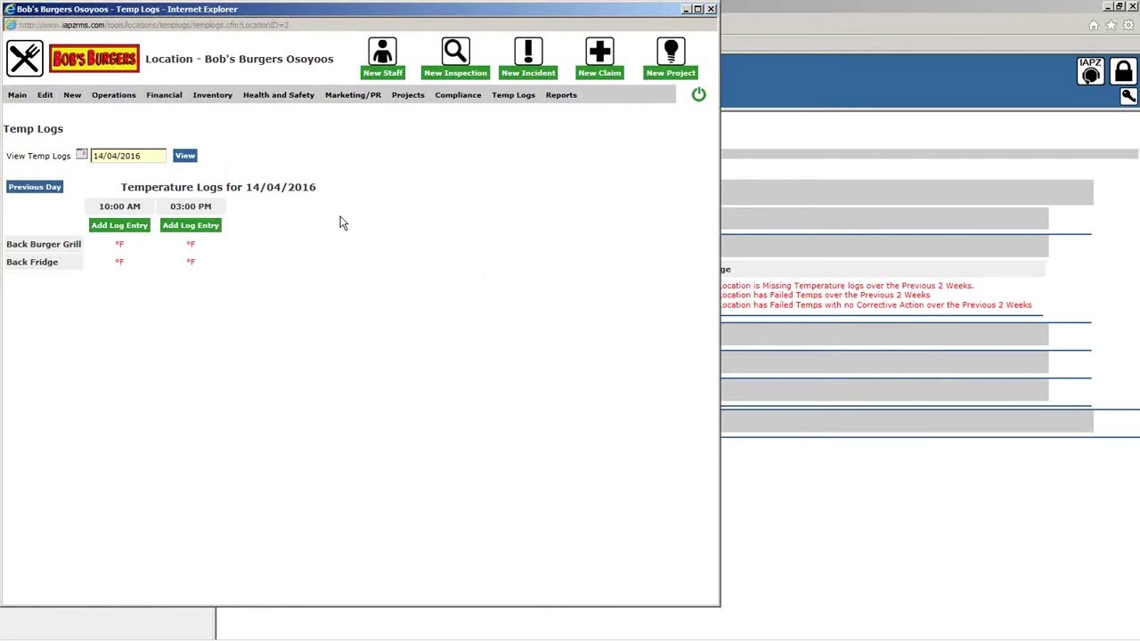
{"action": "left_click", "coordinate": [39, 187]}
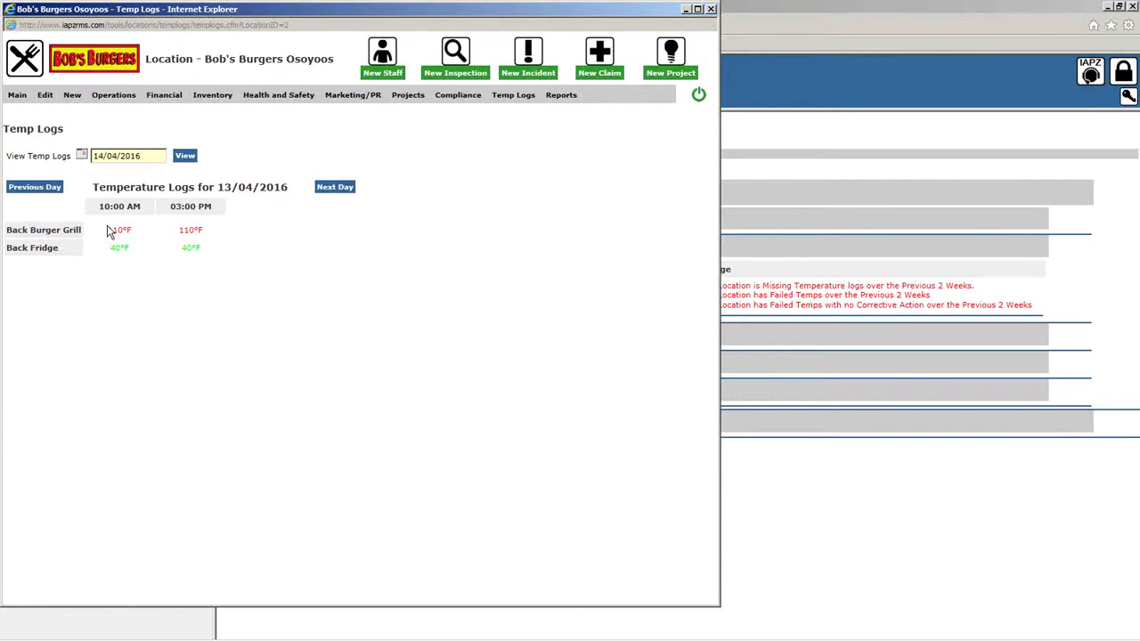
Check the failing 110°F grill readings, then close the logs and collapse Temperature Logs.
{"action": "left_click_drag", "start_coordinate": [109, 231], "coordinate": [200, 232]}
{"action": "left_click", "coordinate": [203, 233]}
{"action": "left_click", "coordinate": [711, 9]}
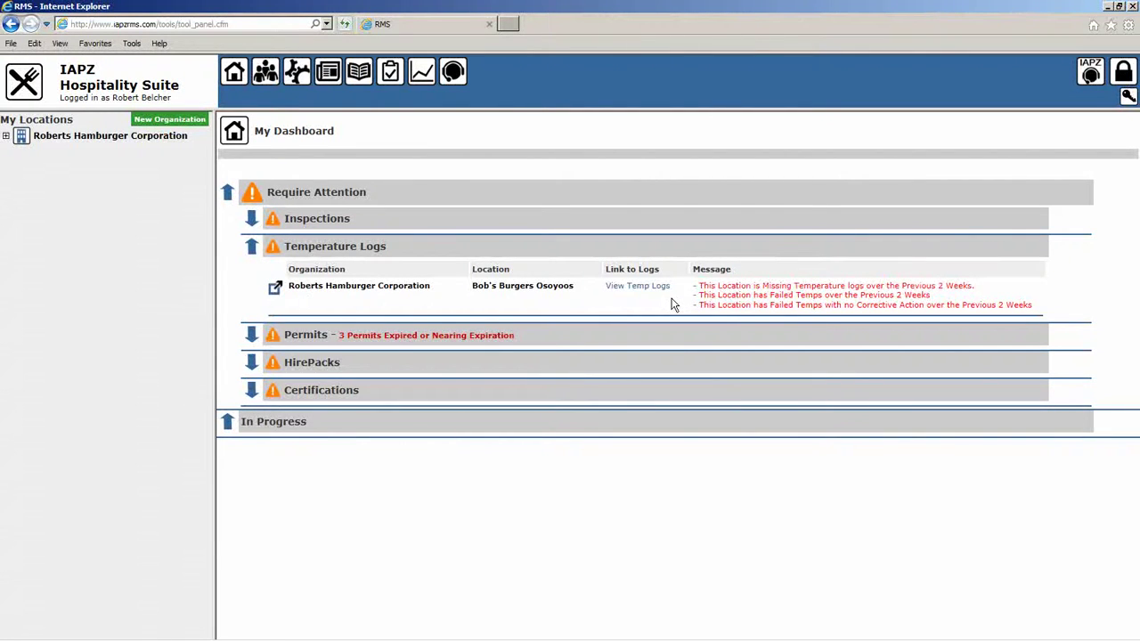
{"action": "left_click", "coordinate": [251, 248]}
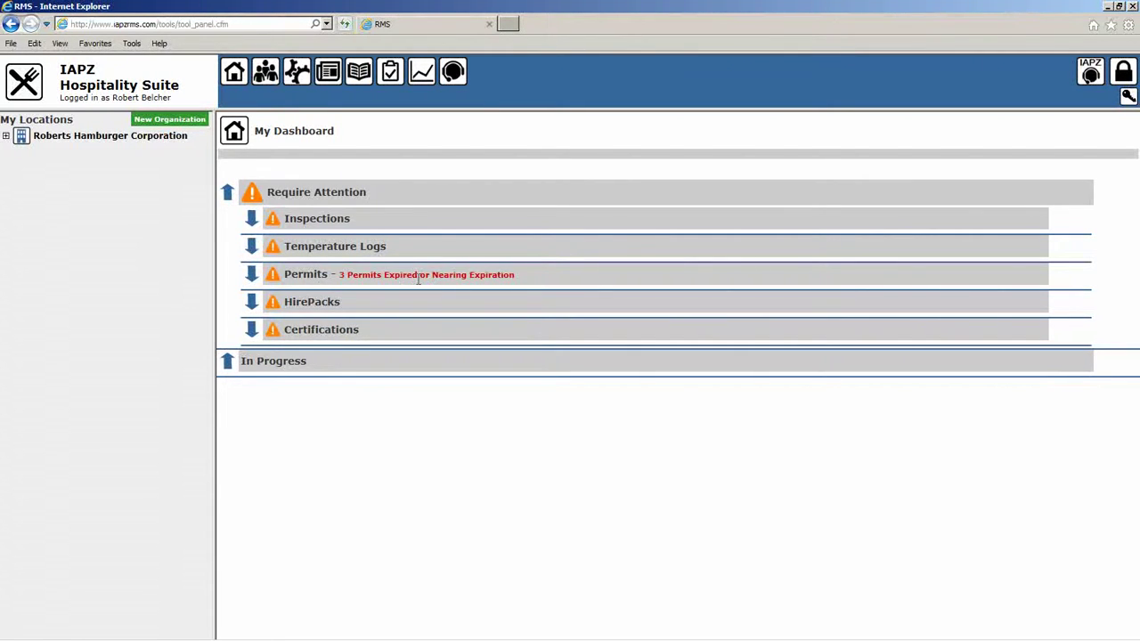
Check the three expired or expiring permits, then list the ten HirePack staff contacts.
{"action": "left_click", "coordinate": [252, 275]}
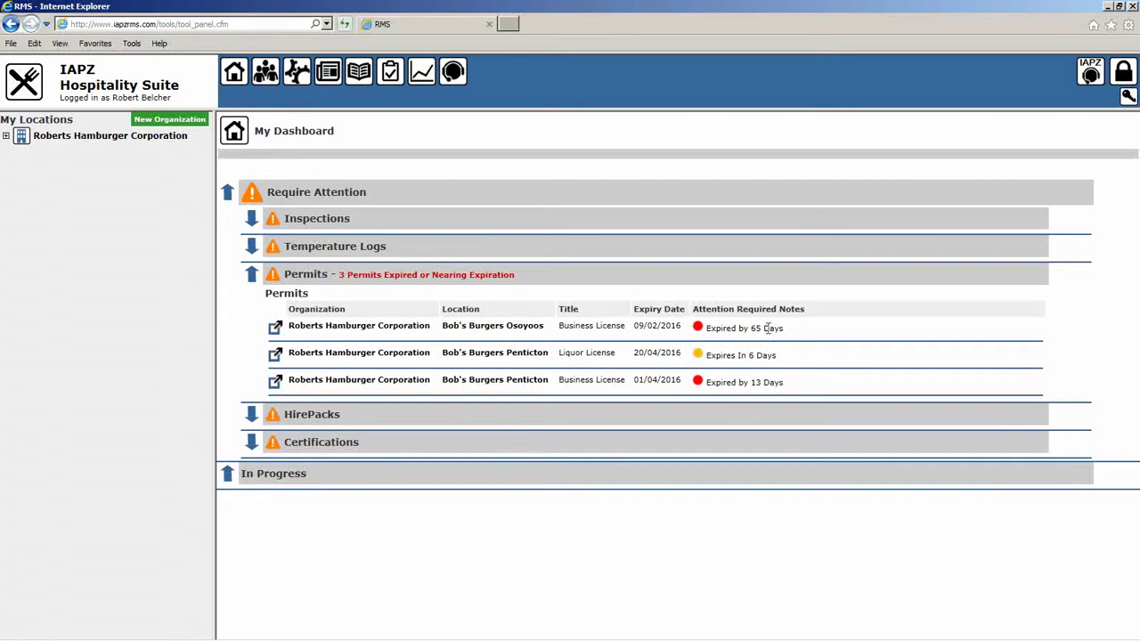
{"action": "left_click", "coordinate": [253, 274]}
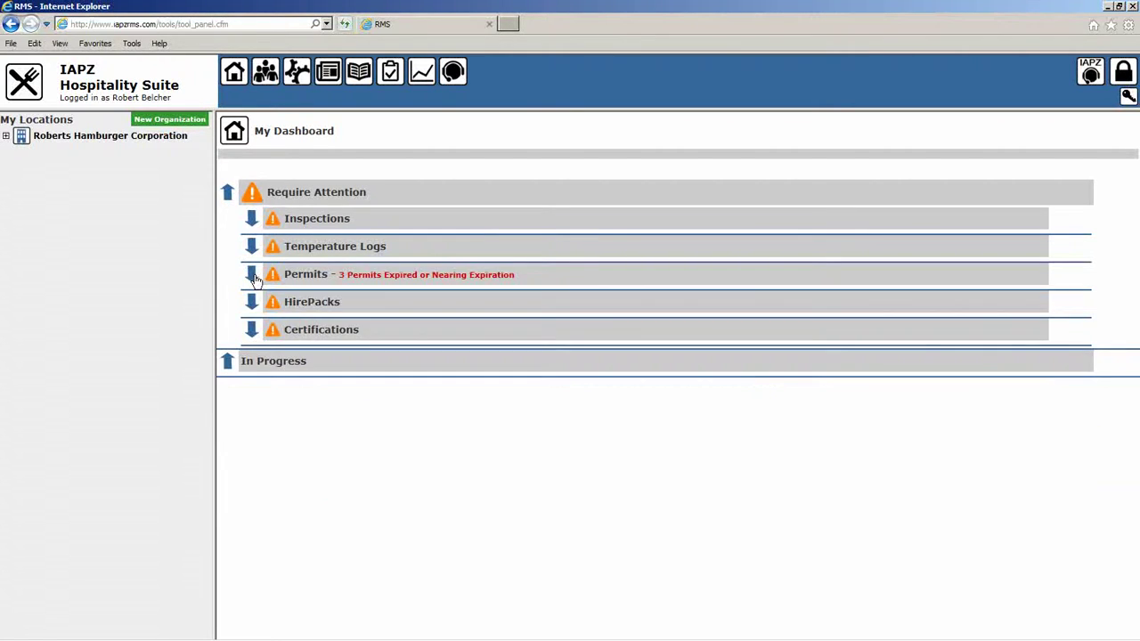
{"action": "left_click", "coordinate": [251, 302]}
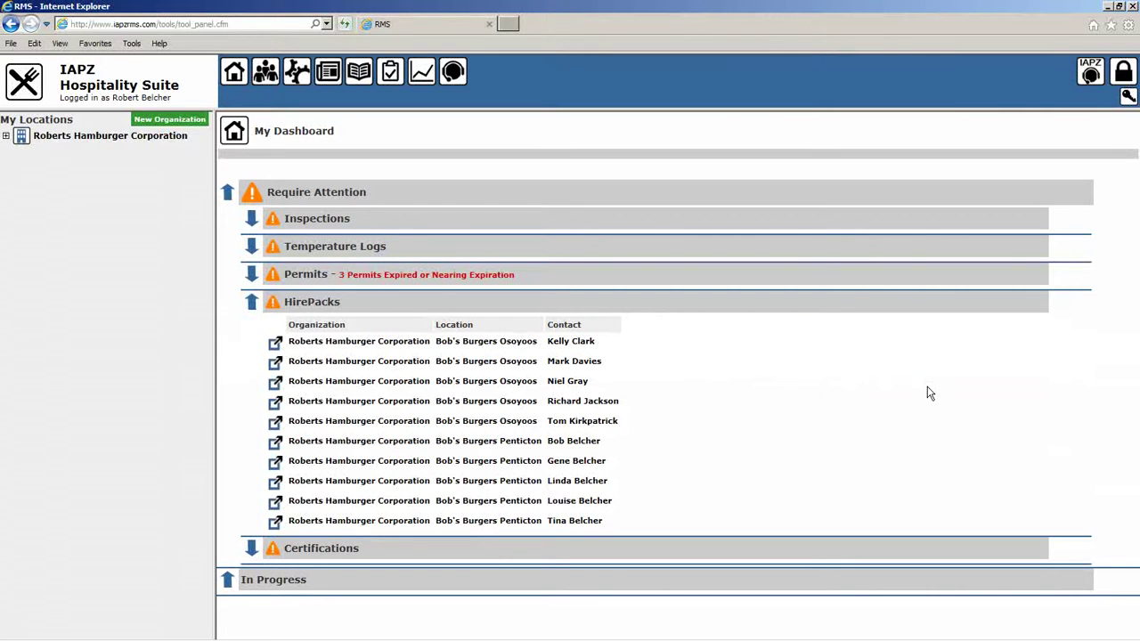
Read the Certifications alerts, including one expired 23/02/2011 (1877 days), then collapse all categories.
{"action": "left_click", "coordinate": [252, 307]}
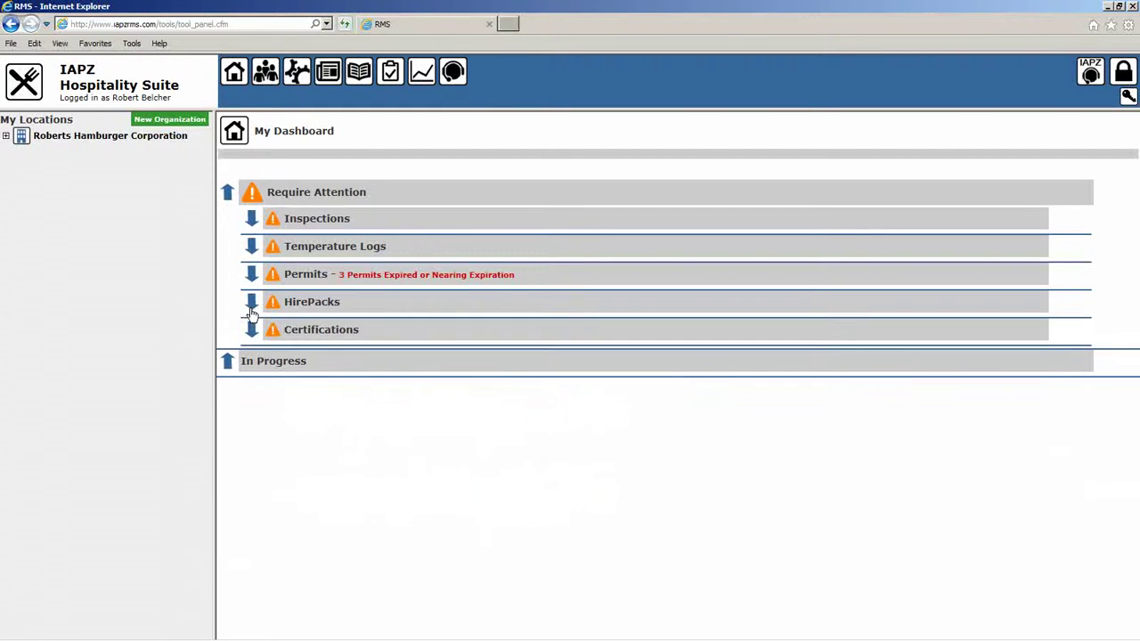
{"action": "left_click", "coordinate": [252, 330]}
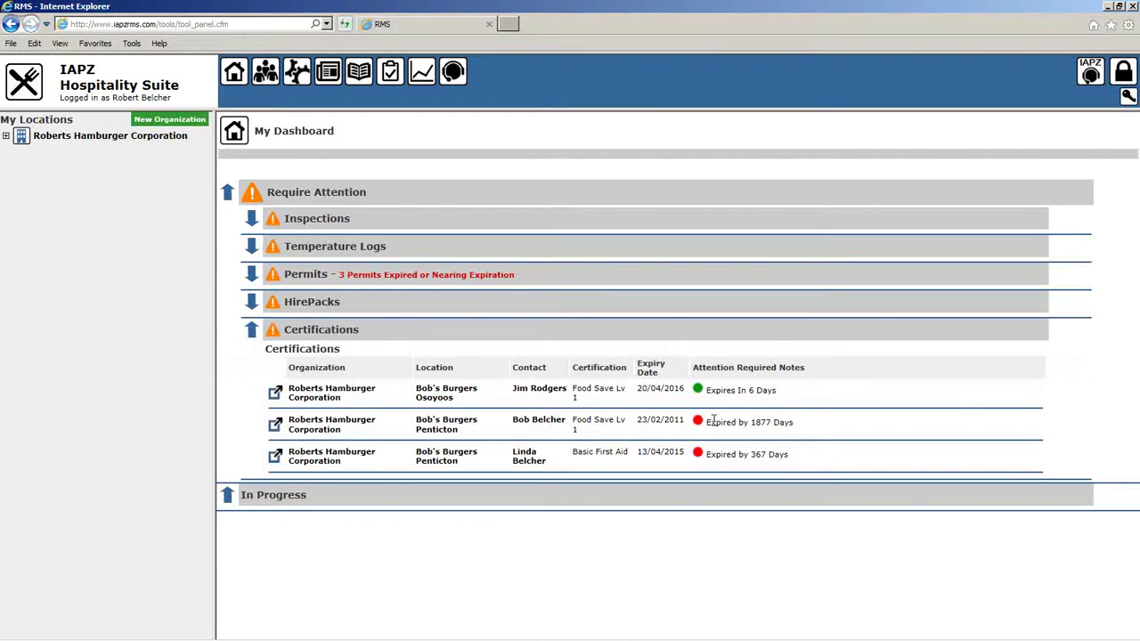
{"action": "left_click_drag", "start_coordinate": [705, 422], "coordinate": [853, 429]}
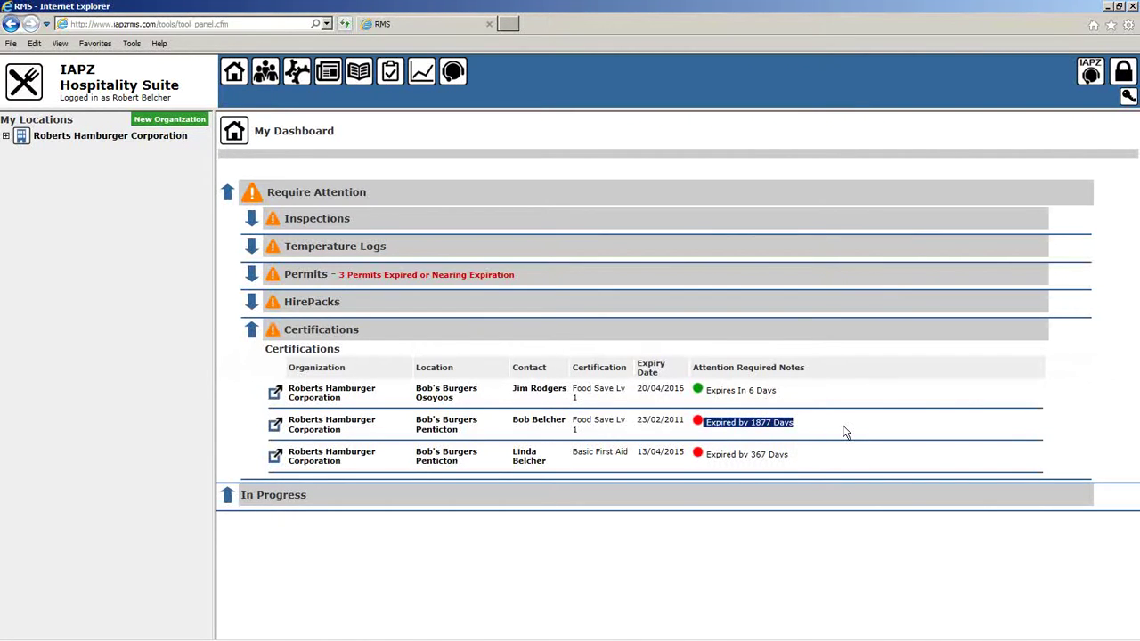
{"action": "left_click_drag", "start_coordinate": [685, 422], "coordinate": [637, 422]}
{"action": "left_click", "coordinate": [823, 429]}
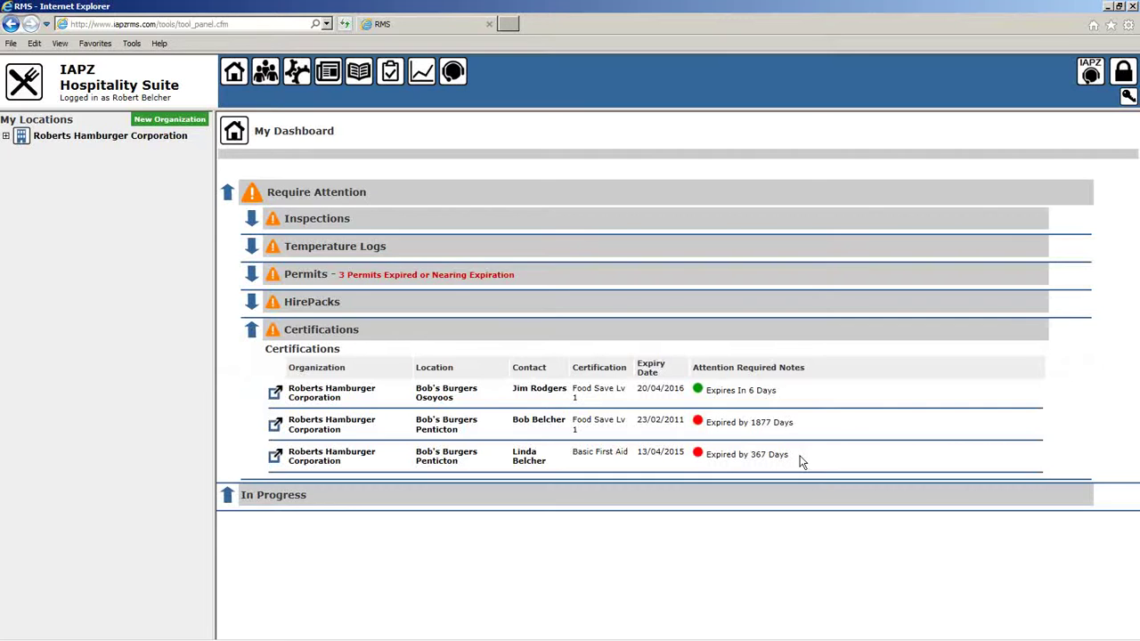
{"action": "left_click", "coordinate": [253, 334]}
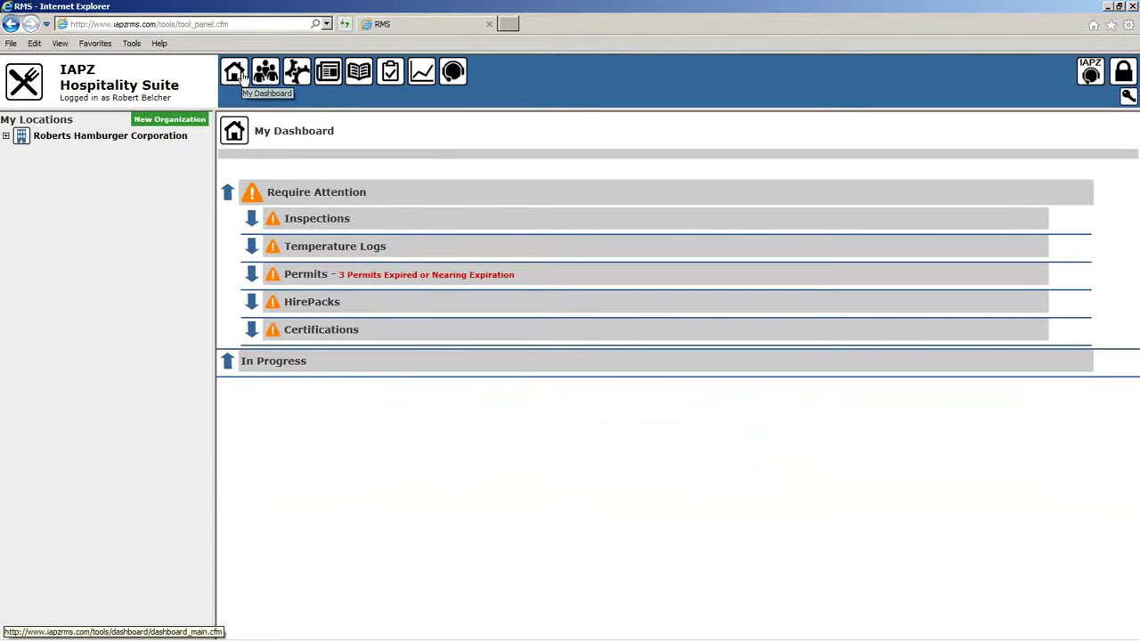
Reload My Dashboard, then go to Contacts with its search box and All Contacts filter.
{"action": "left_click", "coordinate": [242, 76]}
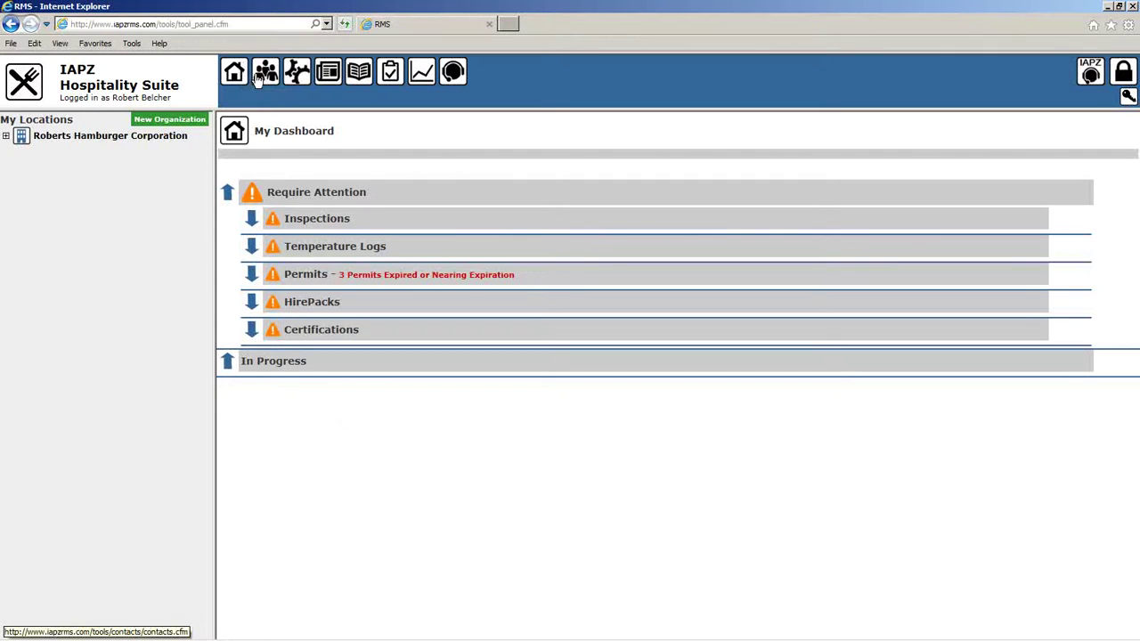
{"action": "left_click", "coordinate": [264, 77]}
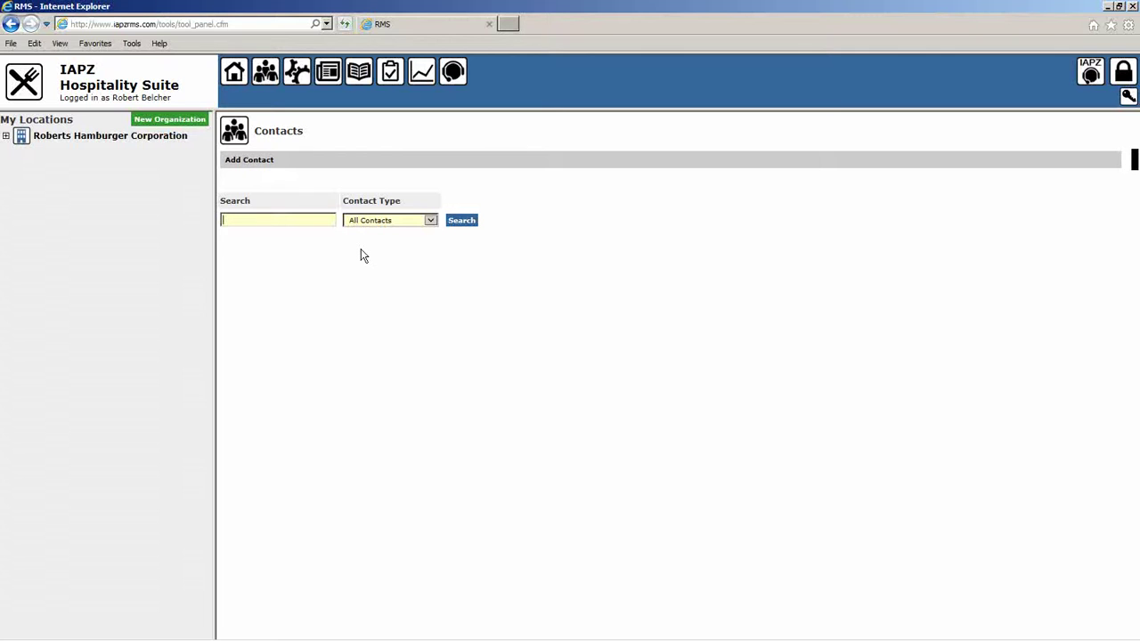
Search contacts for a single staff member by first name.
{"action": "type", "text": "ling"}
{"action": "type", "text": "da"}
{"action": "left_click", "coordinate": [457, 222]}
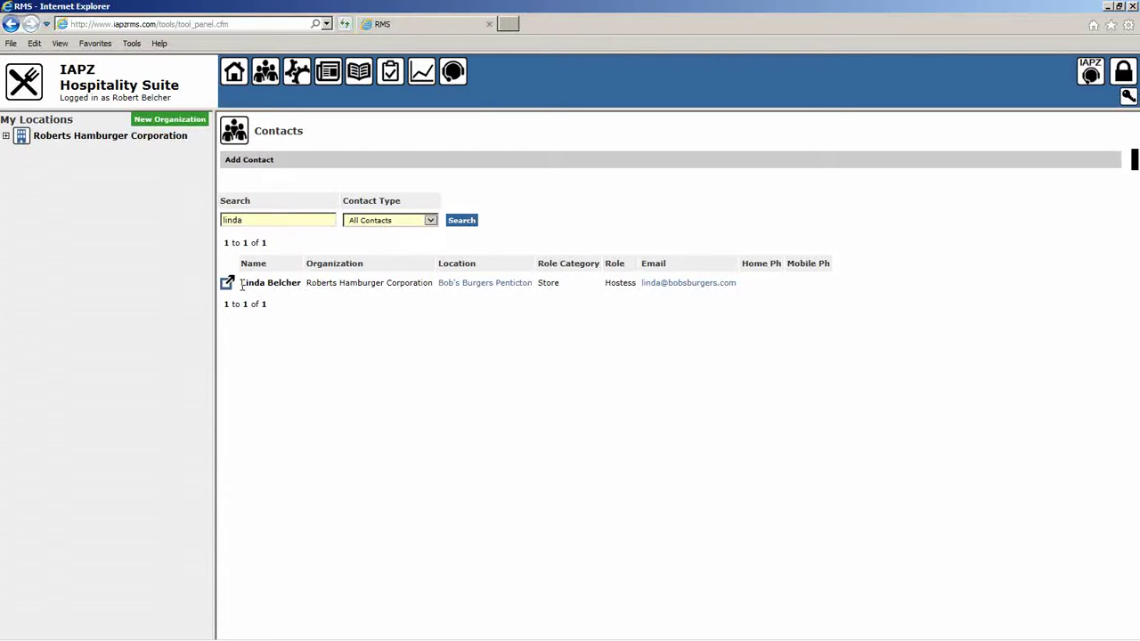
{"action": "left_click_drag", "start_coordinate": [240, 283], "coordinate": [295, 283]}
Search contacts for 'bob' instead, listing six Roberts Hamburger Corporation contacts.
{"action": "left_click", "coordinate": [252, 223]}
{"action": "left_click_drag", "start_coordinate": [252, 222], "coordinate": [127, 222]}
{"action": "type", "text": "bob"}
{"action": "left_click", "coordinate": [463, 221]}
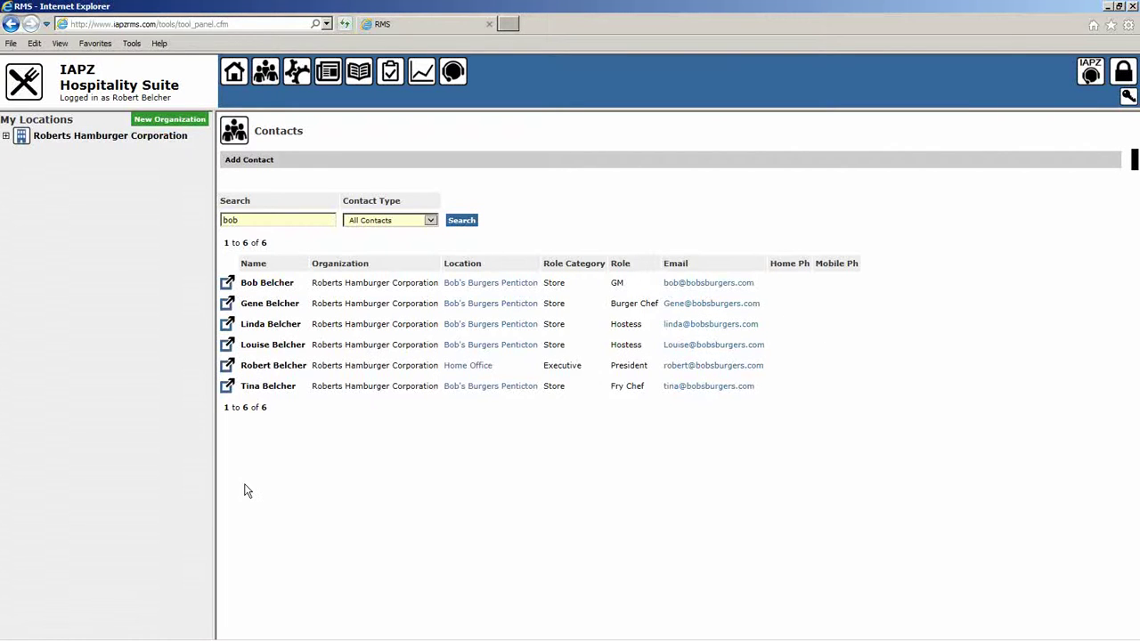
{"action": "left_click", "coordinate": [254, 221]}
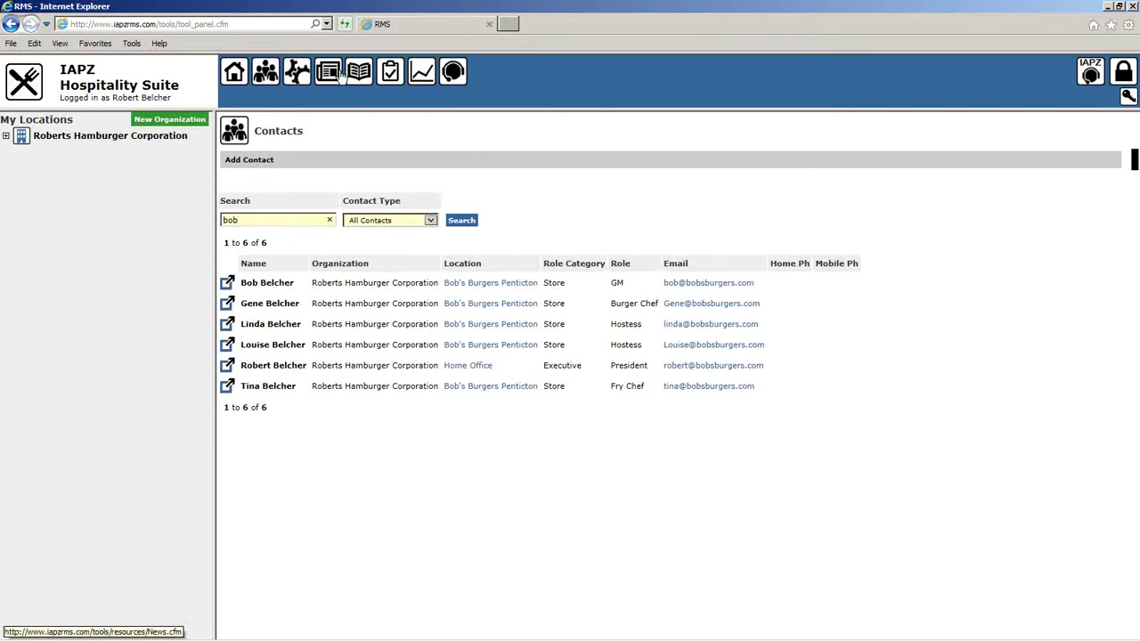
Show News with the 'Bob's Burger Soap Box Team Wins Big' article, category left at All Categories.
{"action": "left_click", "coordinate": [335, 75]}
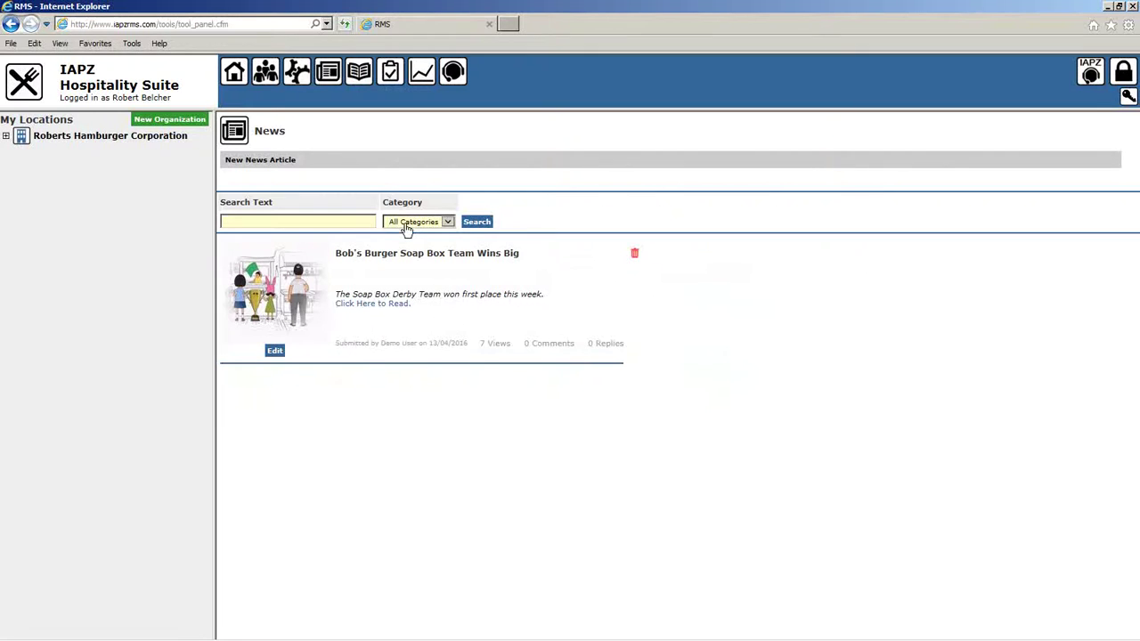
{"action": "left_click", "coordinate": [448, 223]}
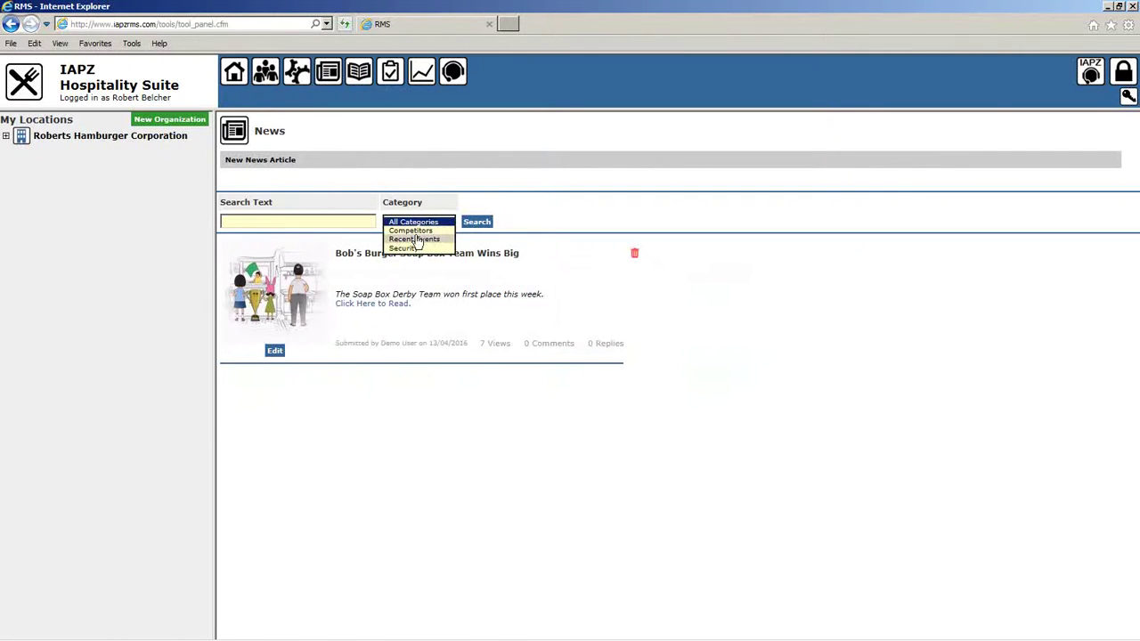
{"action": "left_click", "coordinate": [559, 228]}
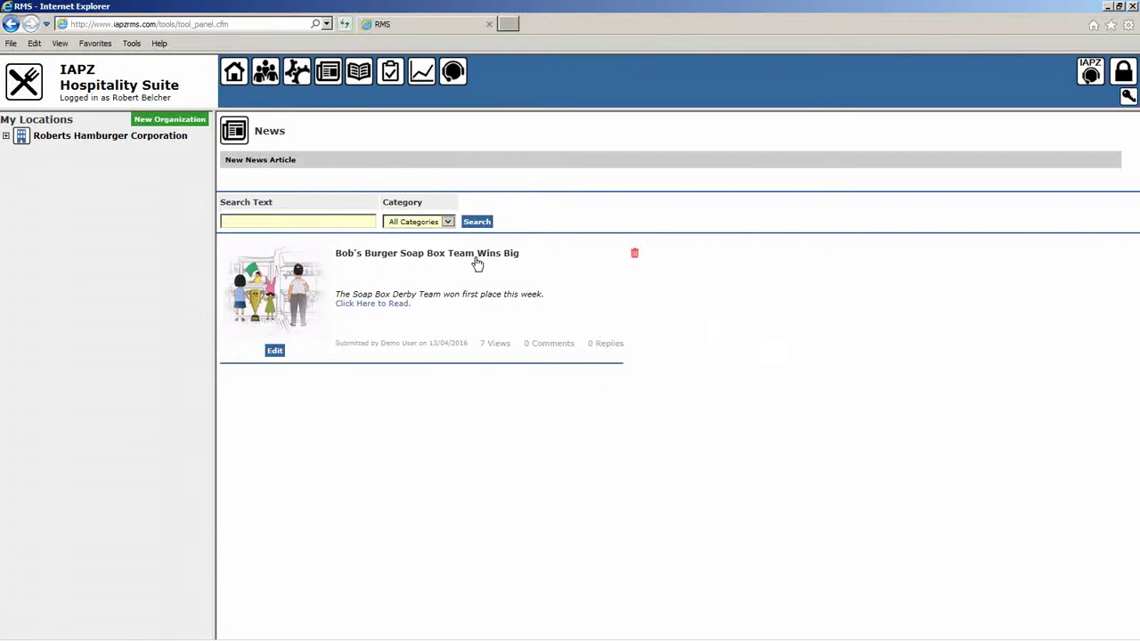
{"action": "left_click", "coordinate": [377, 304]}
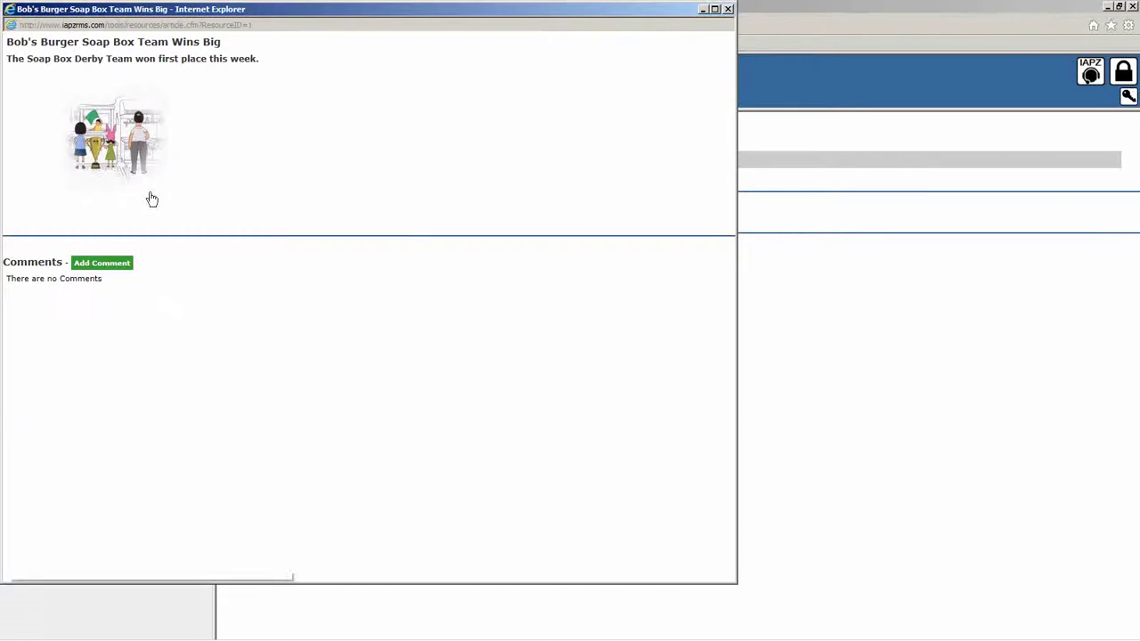
{"action": "left_click", "coordinate": [119, 263]}
{"action": "left_click", "coordinate": [140, 342]}
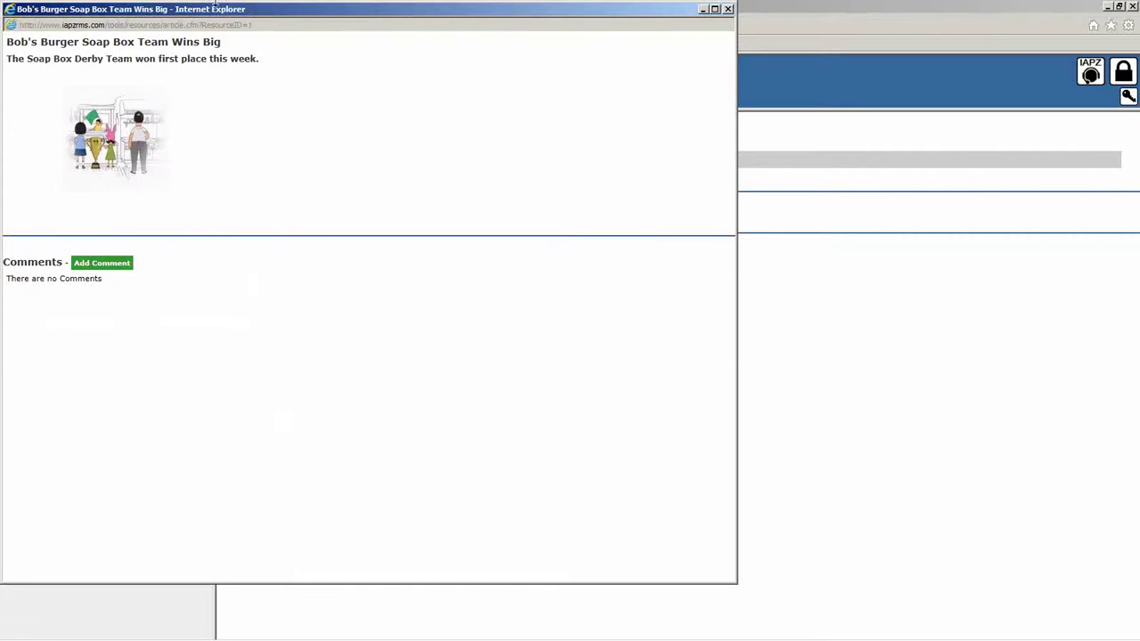
{"action": "left_click", "coordinate": [130, 127]}
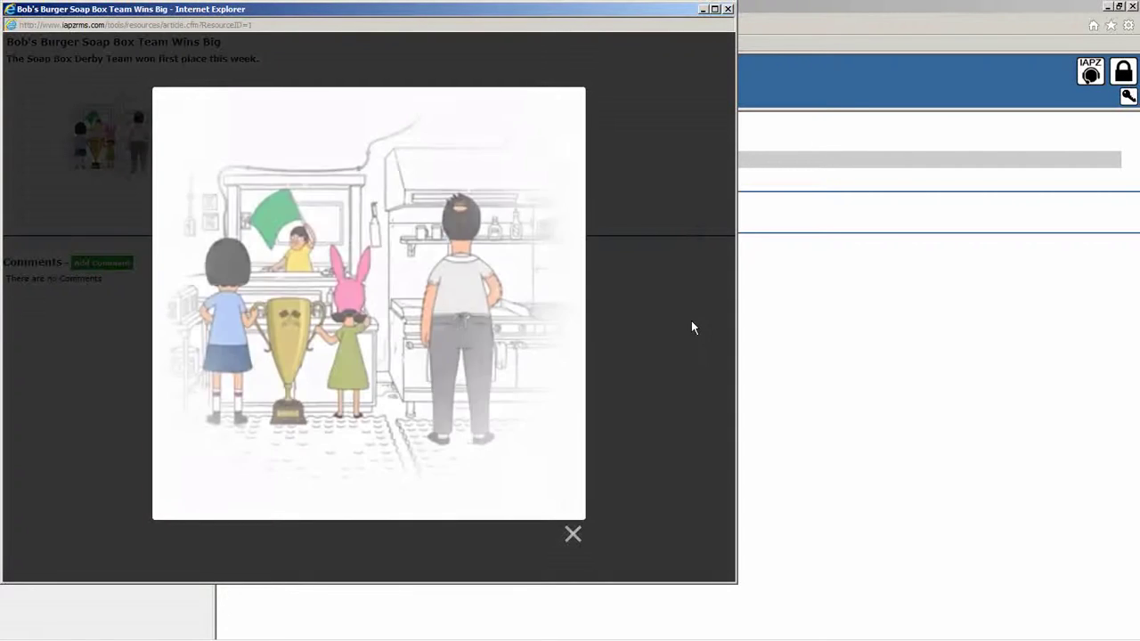
{"action": "left_click", "coordinate": [571, 540]}
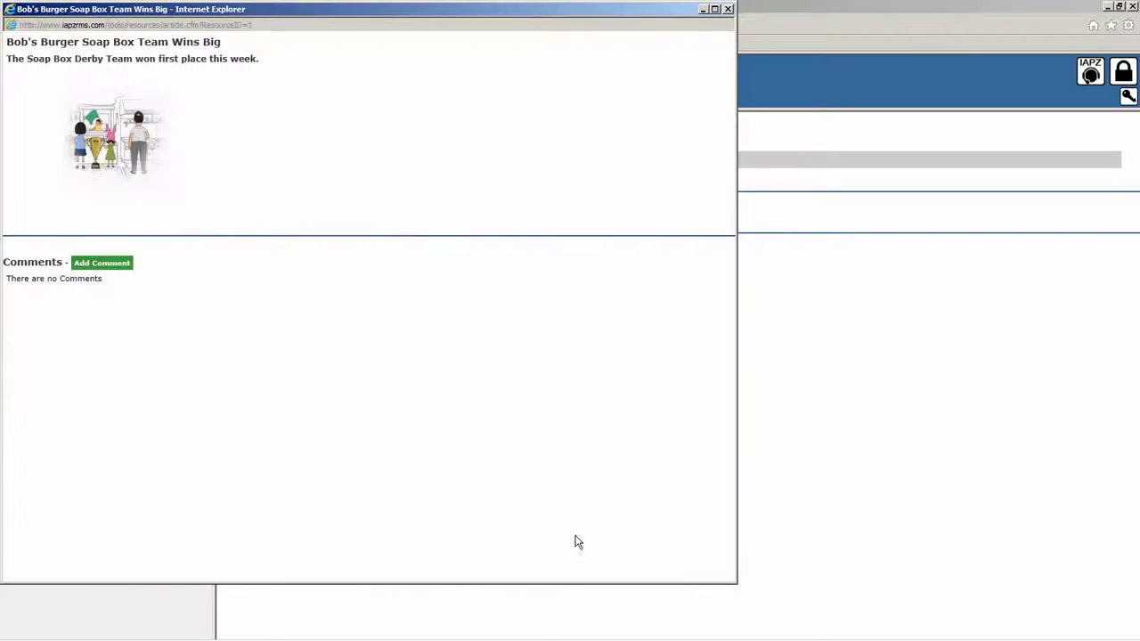
{"action": "left_click", "coordinate": [739, 347]}
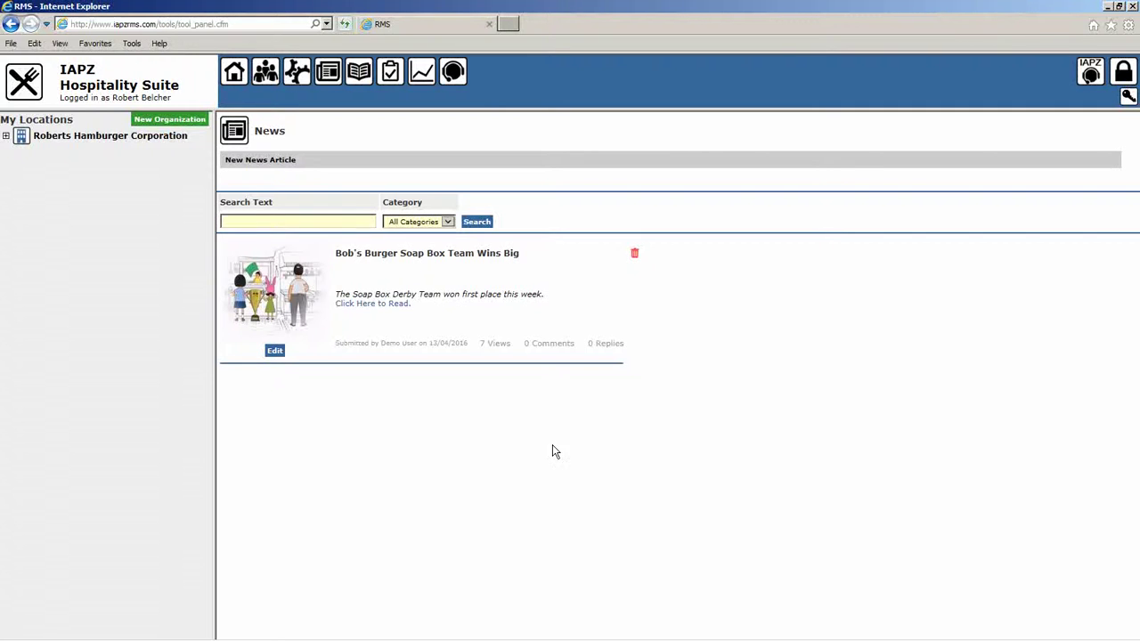
Browse Manuals and view Employee Hand Book.pdf, then show Forms listing the WorkSafe BC injury form.
{"action": "left_click", "coordinate": [361, 75]}
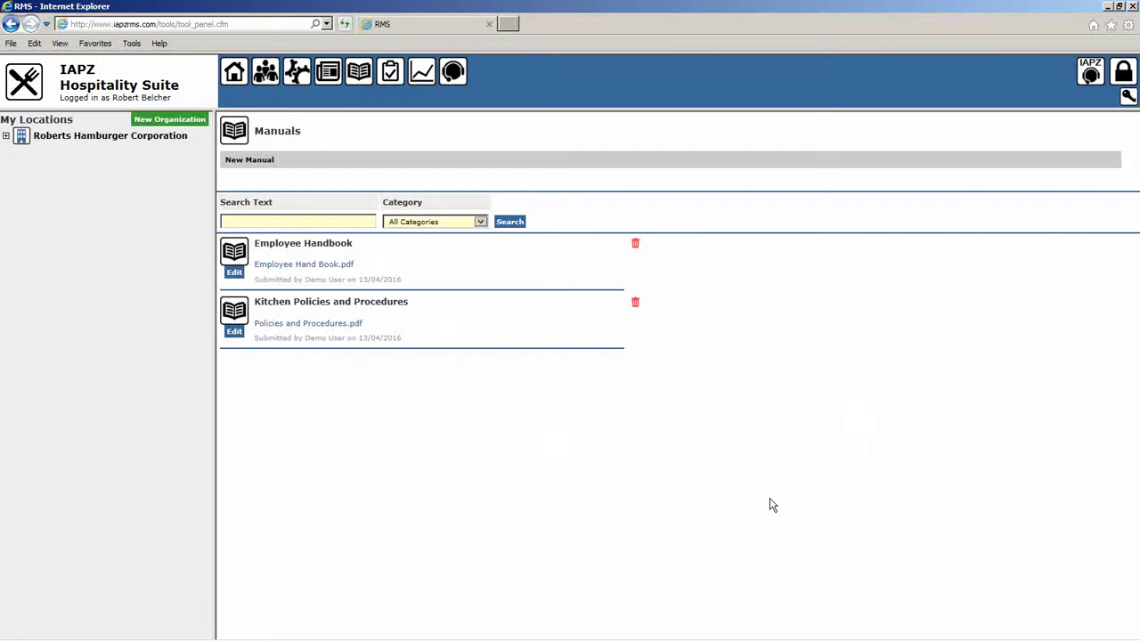
{"action": "left_click", "coordinate": [480, 221]}
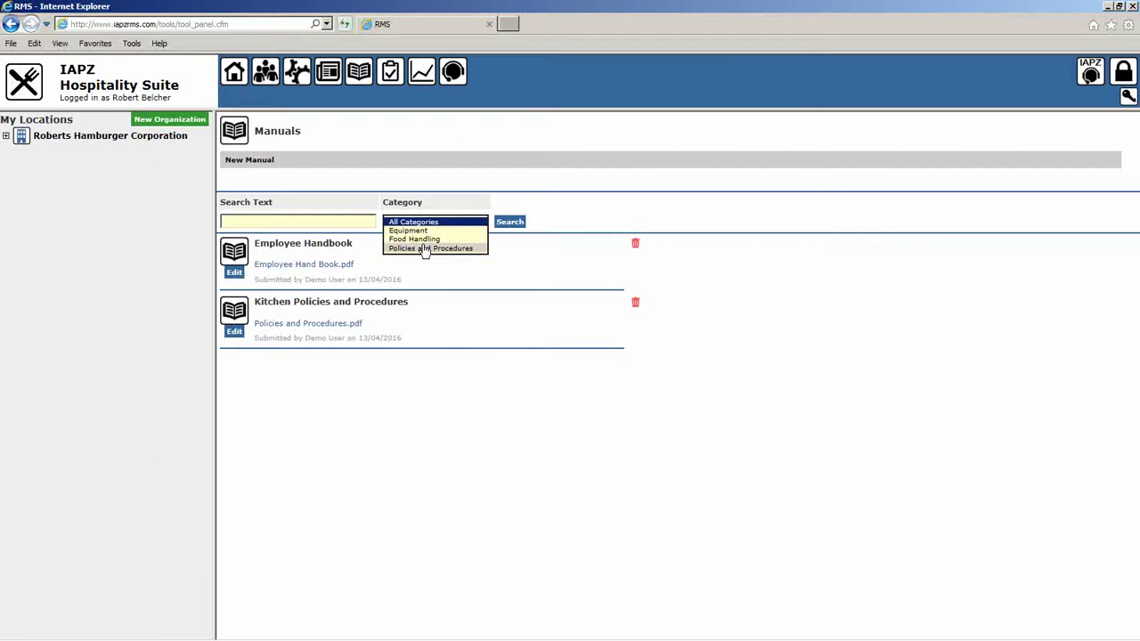
{"action": "left_click", "coordinate": [258, 223]}
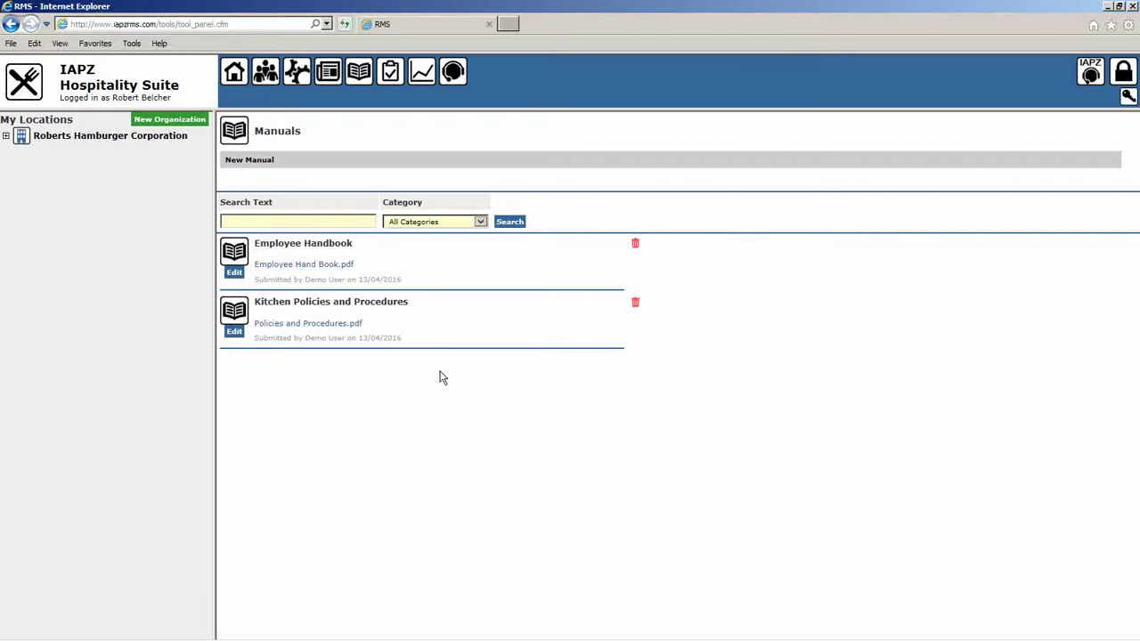
{"action": "left_click", "coordinate": [336, 266]}
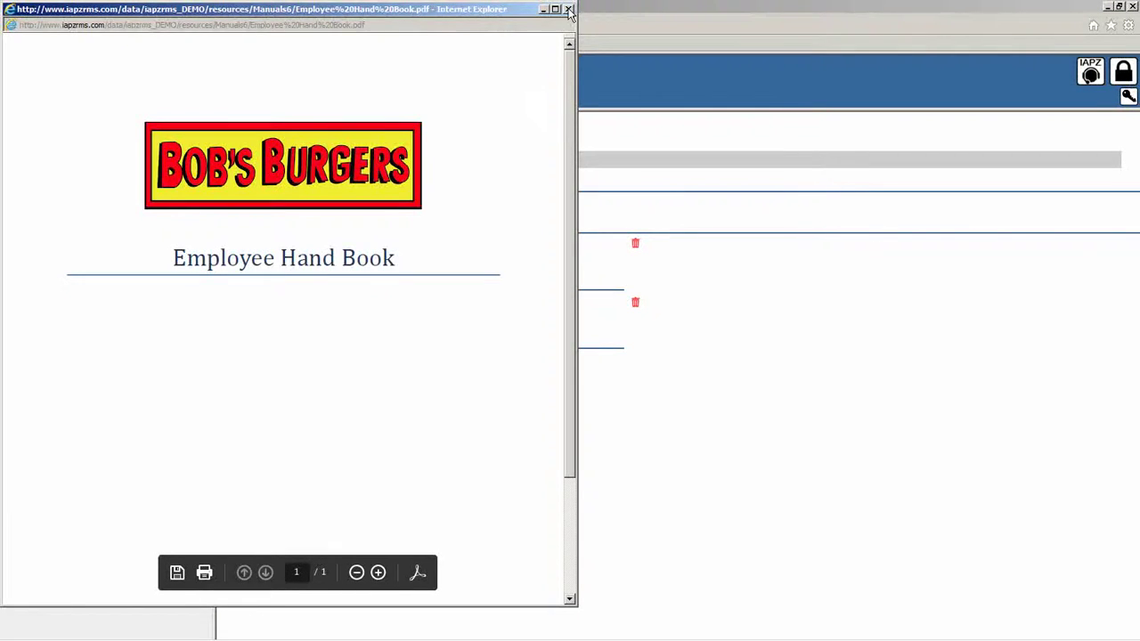
{"action": "left_click", "coordinate": [568, 8]}
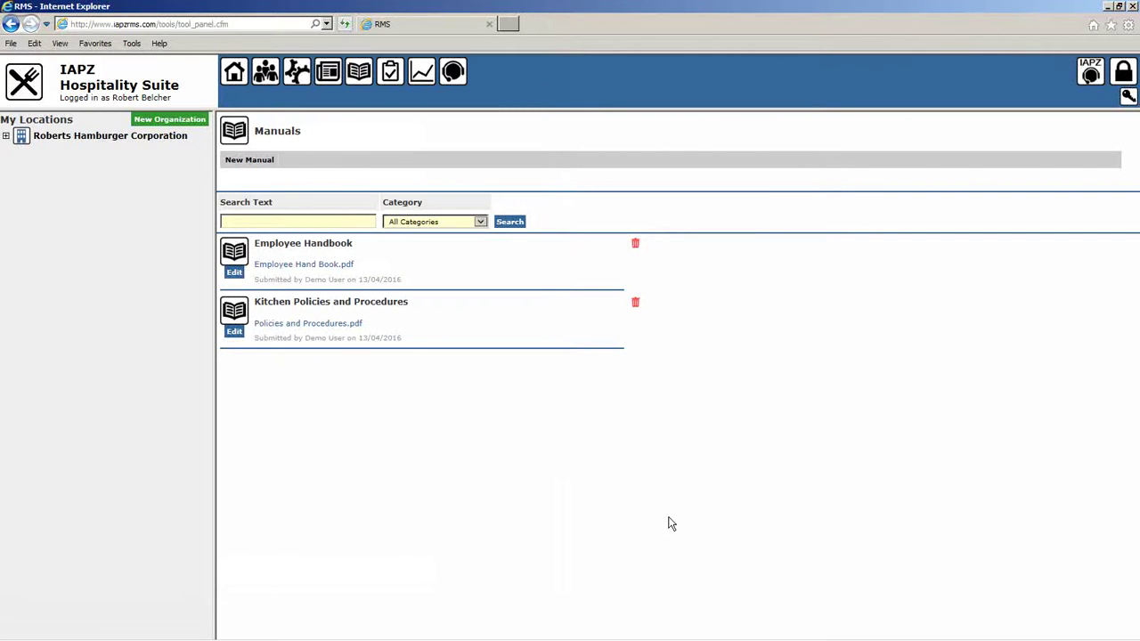
{"action": "left_click", "coordinate": [390, 89]}
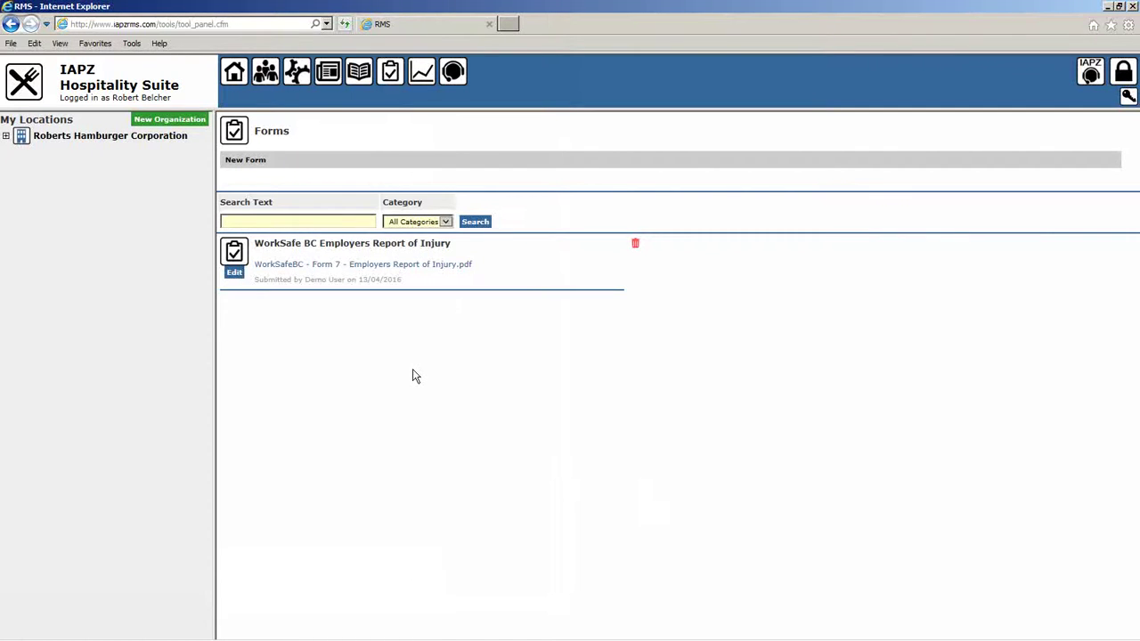
{"action": "left_click", "coordinate": [445, 264]}
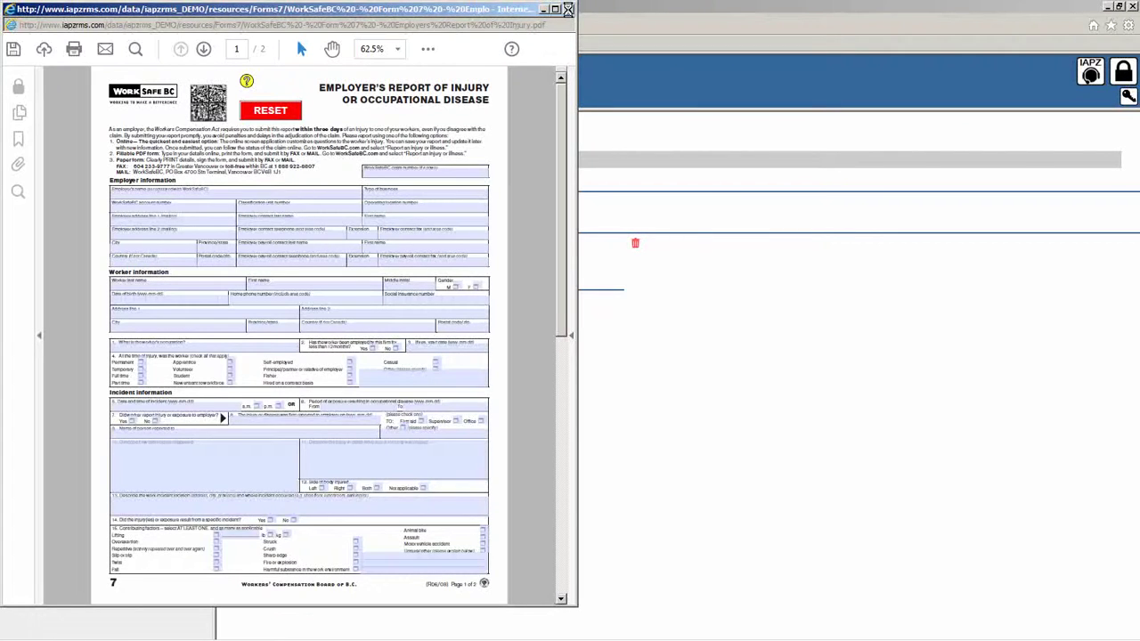
{"action": "left_click", "coordinate": [566, 8]}
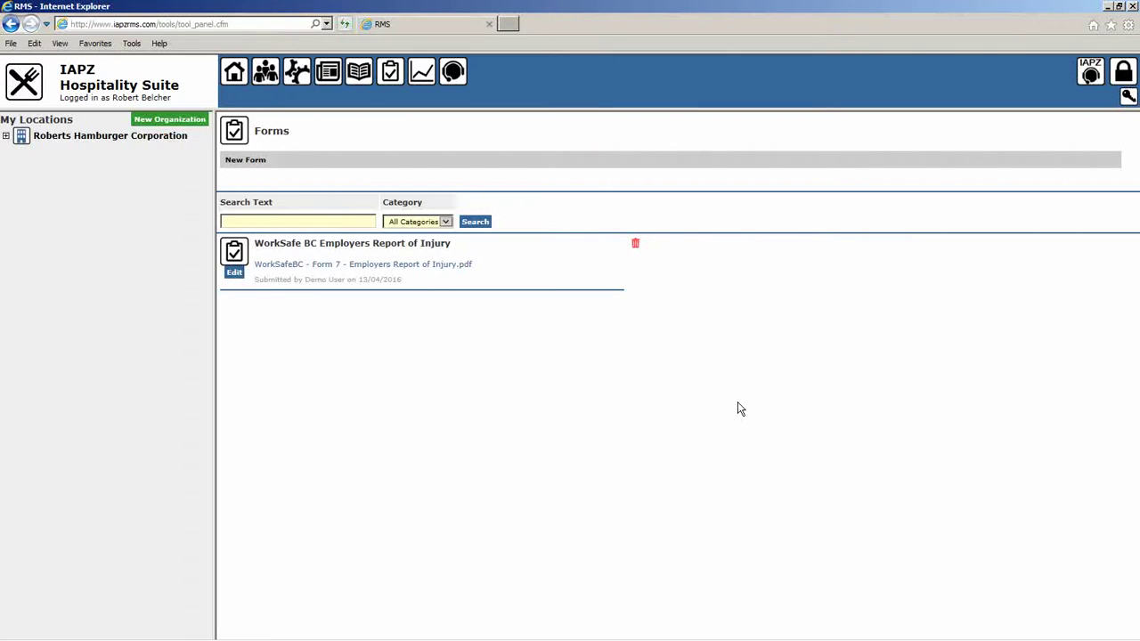
{"action": "left_click", "coordinate": [432, 221]}
{"action": "left_click", "coordinate": [296, 222]}
{"action": "left_click", "coordinate": [234, 275]}
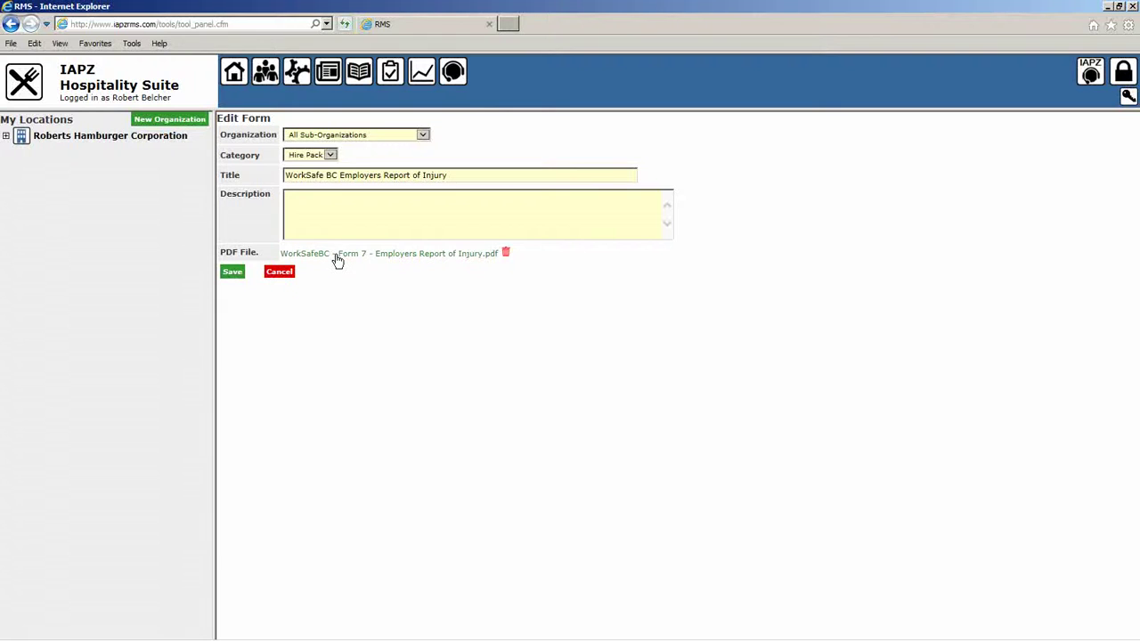
{"action": "left_click", "coordinate": [279, 273]}
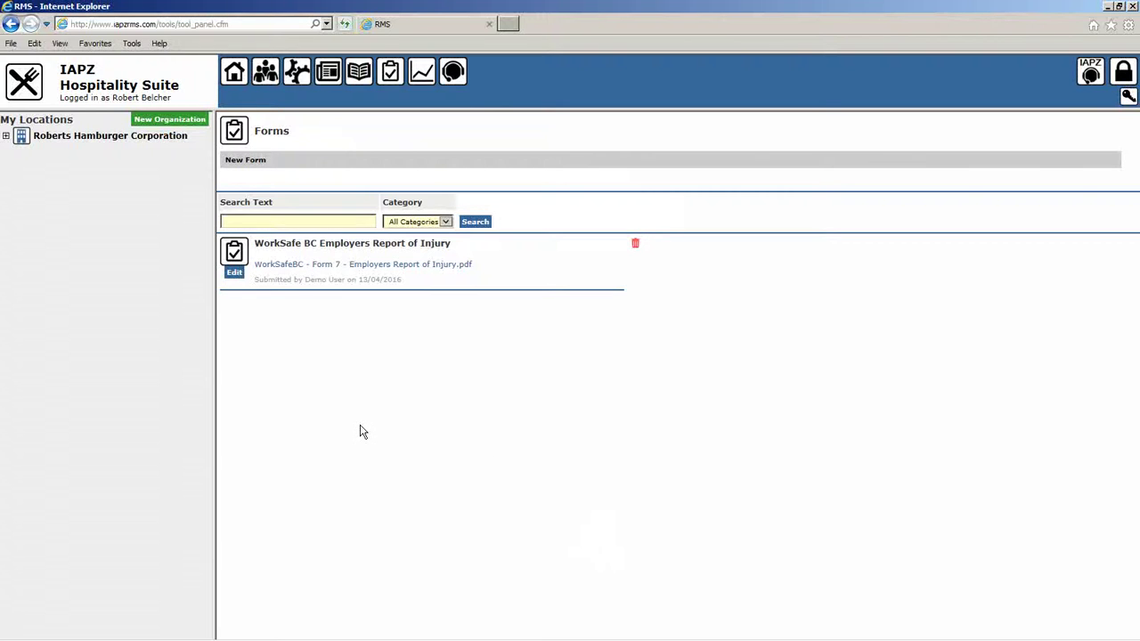
{"action": "left_click", "coordinate": [423, 77]}
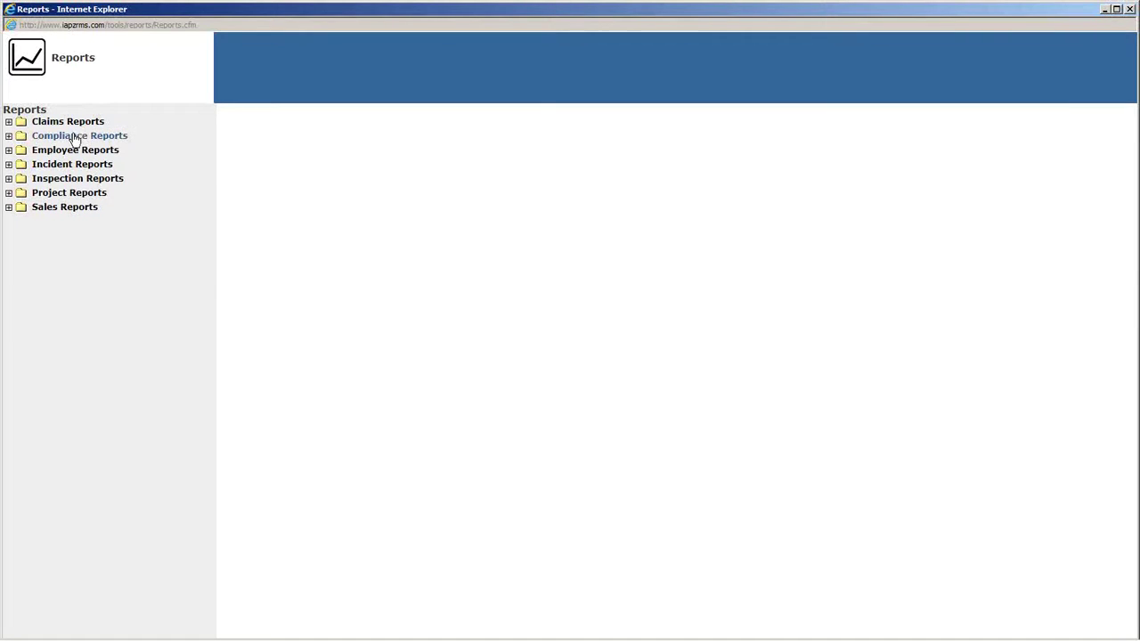
{"action": "left_click", "coordinate": [75, 138]}
{"action": "left_click", "coordinate": [75, 163]}
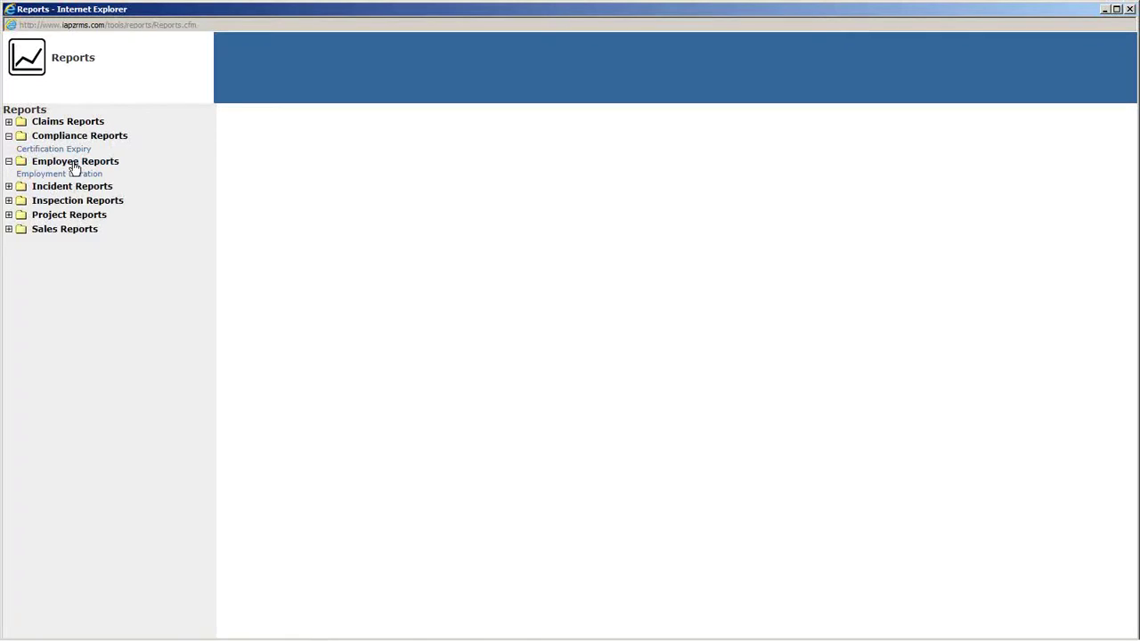
{"action": "left_click", "coordinate": [59, 188]}
{"action": "left_click", "coordinate": [59, 246]}
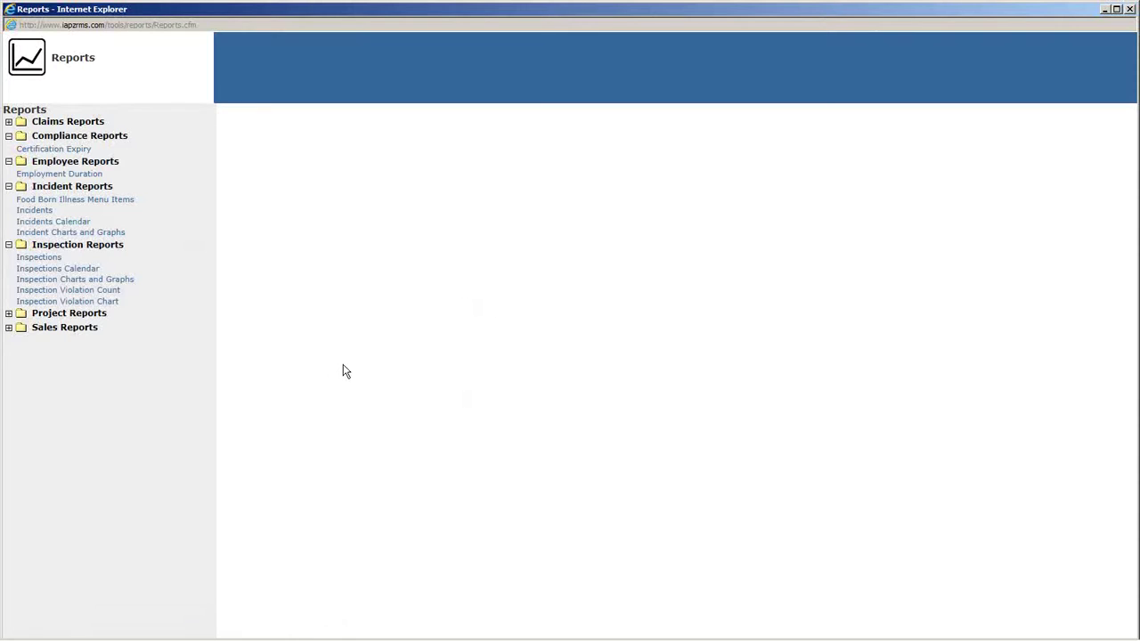
{"action": "left_click", "coordinate": [1127, 11]}
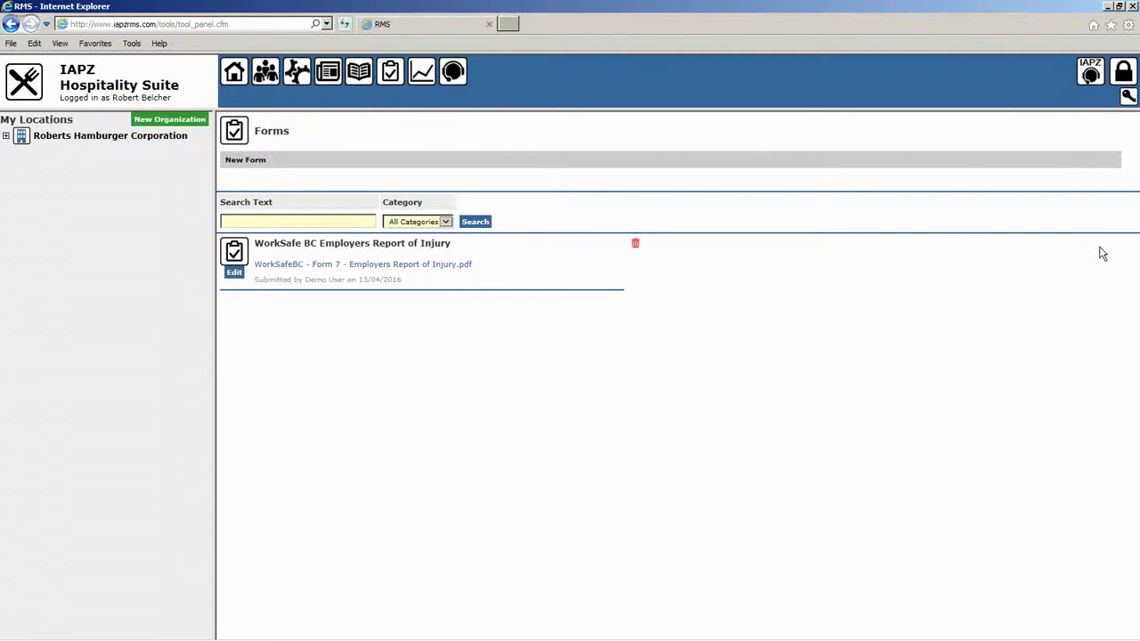
Start a new RMS Support ticket, abandon it, and close the tickets window.
{"action": "left_click", "coordinate": [1088, 77]}
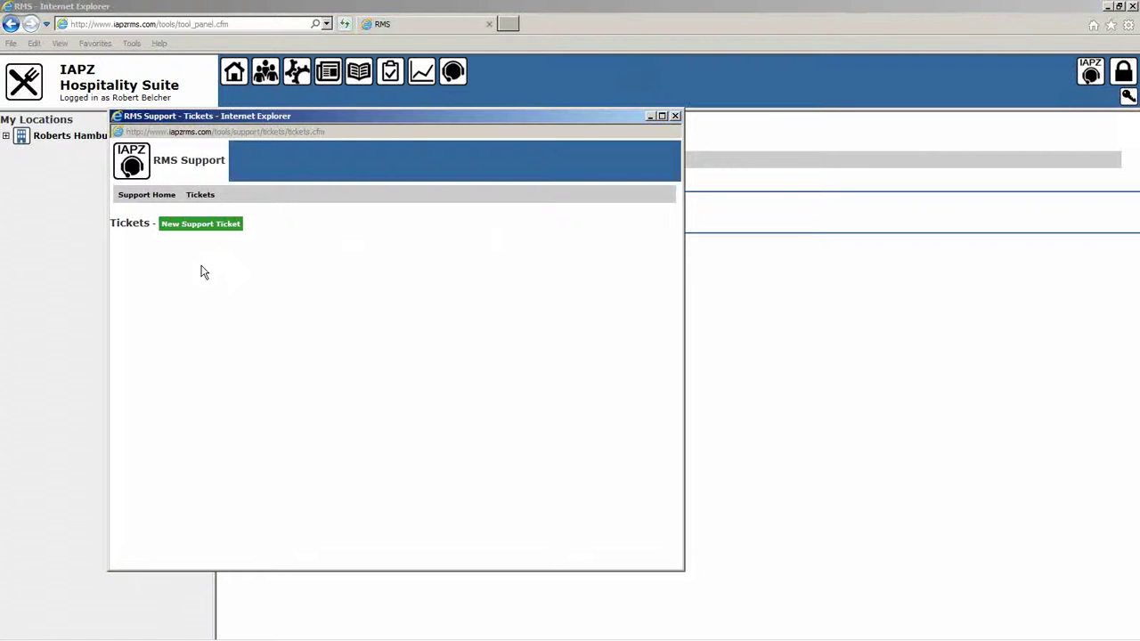
{"action": "left_click", "coordinate": [189, 227]}
{"action": "left_click", "coordinate": [350, 374]}
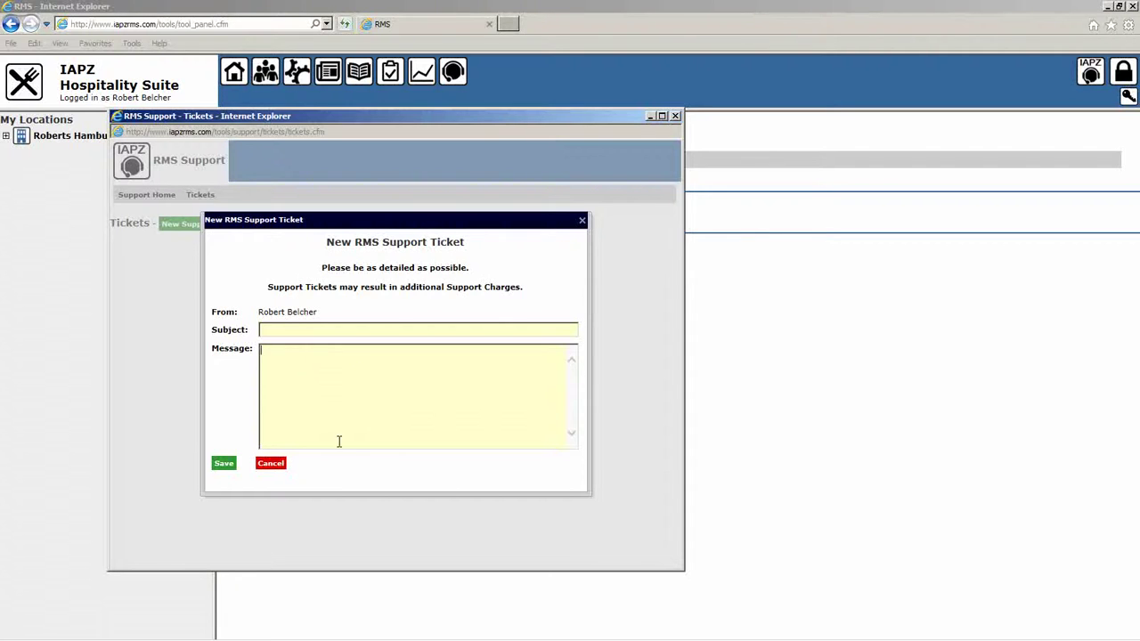
{"action": "left_click", "coordinate": [272, 464]}
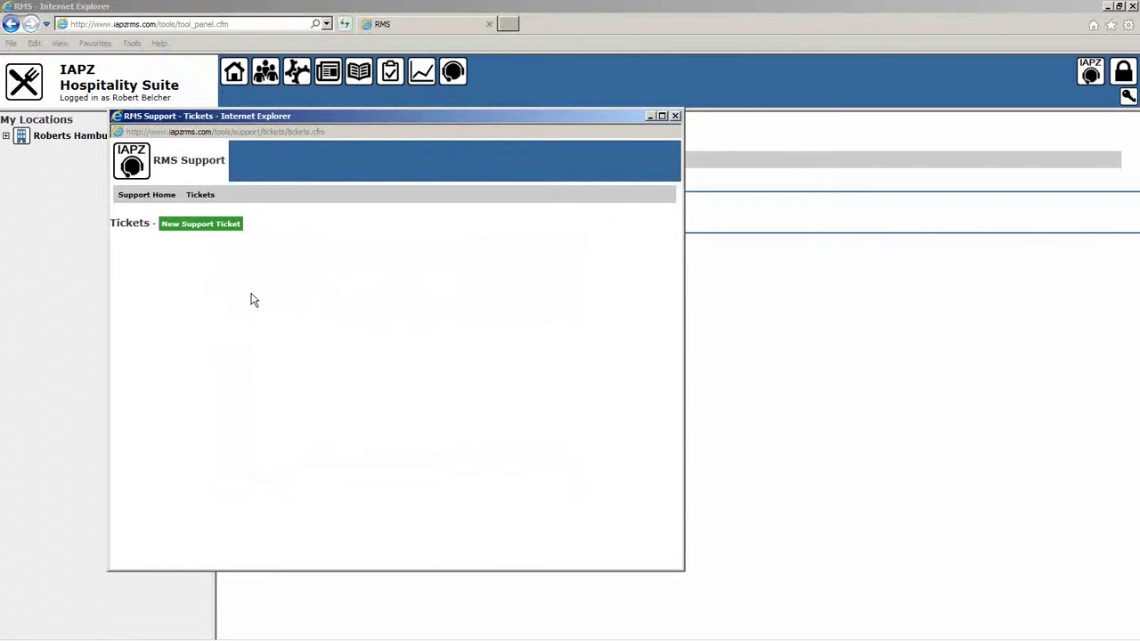
{"action": "left_click", "coordinate": [674, 117]}
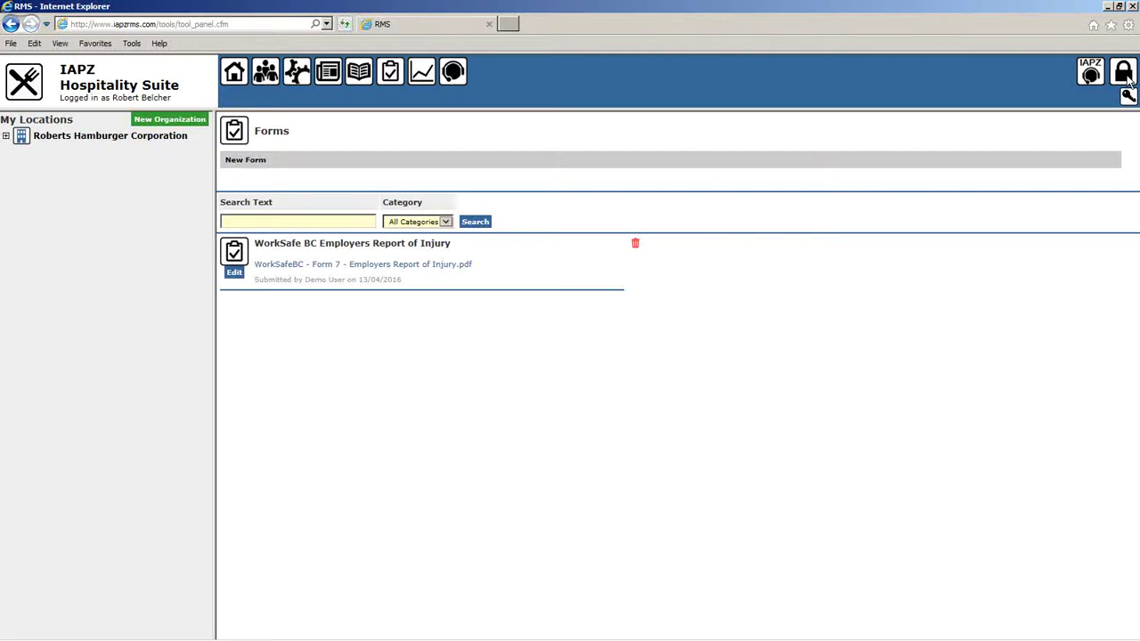
{"action": "left_click", "coordinate": [1128, 80]}
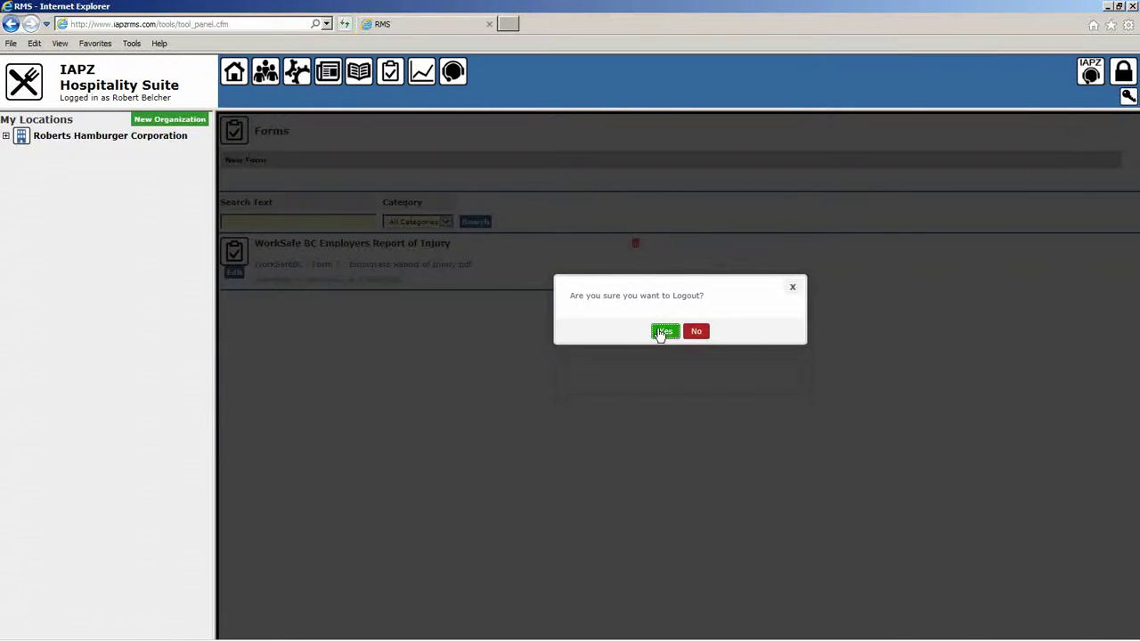
{"action": "left_click", "coordinate": [699, 334]}
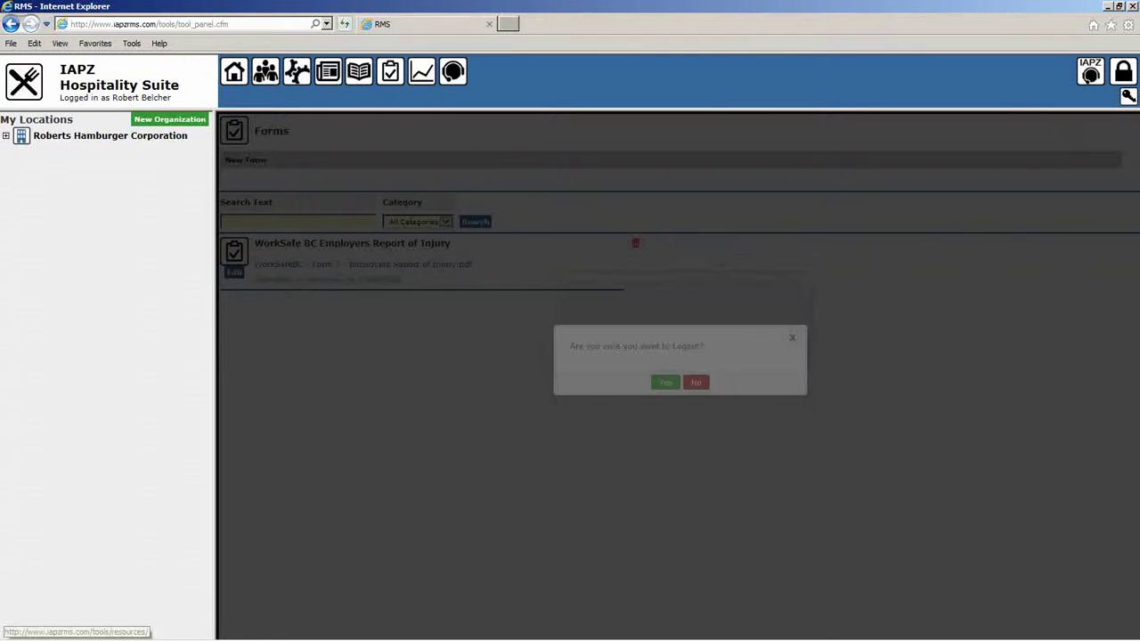
{"action": "left_click", "coordinate": [1128, 97]}
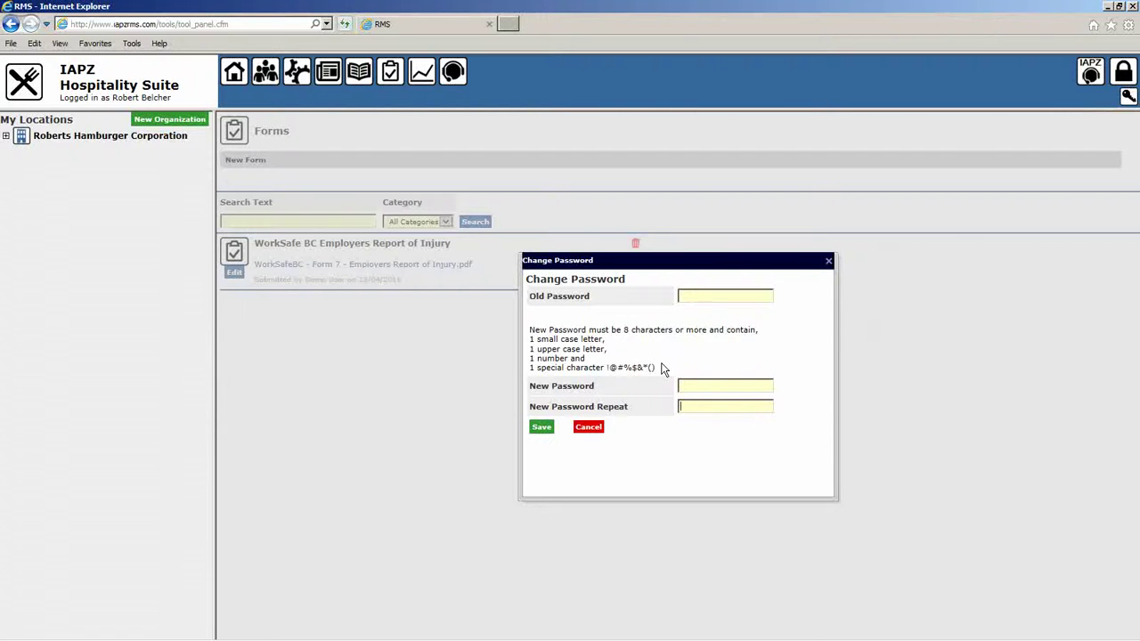
{"action": "left_click_drag", "start_coordinate": [625, 329], "coordinate": [675, 331]}
{"action": "left_click_drag", "start_coordinate": [530, 339], "coordinate": [536, 342]}
{"action": "left_click_drag", "start_coordinate": [660, 368], "coordinate": [604, 367]}
{"action": "left_click", "coordinate": [685, 370]}
{"action": "left_click", "coordinate": [589, 429]}
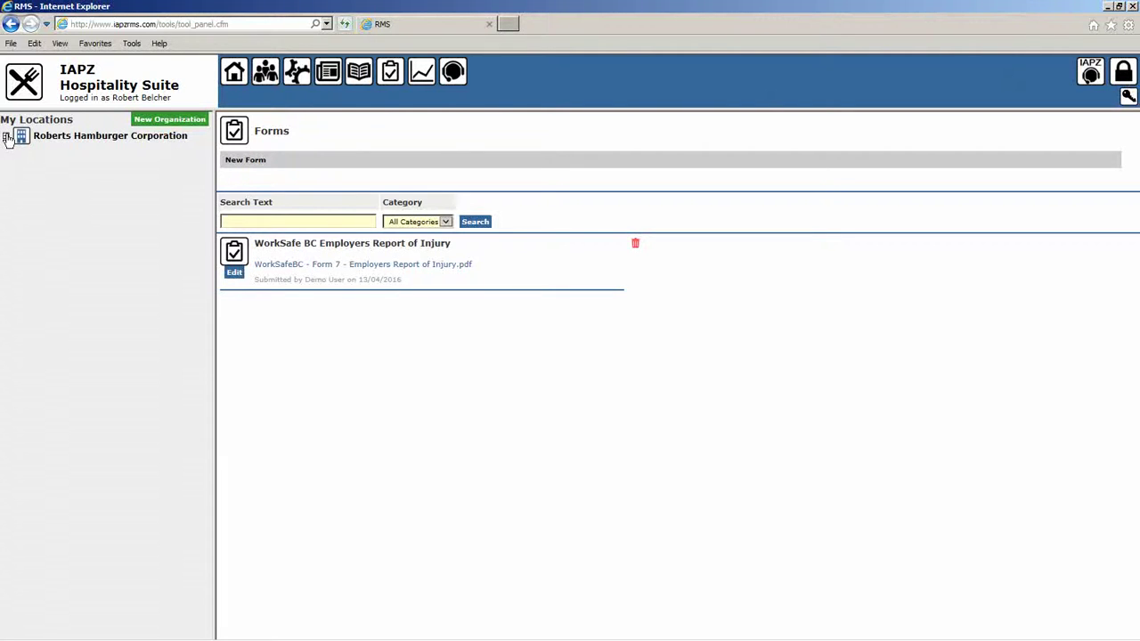
Expand Roberts Hamburger Corporation in the location tree and open its Home Office location page.
{"action": "left_click", "coordinate": [6, 137]}
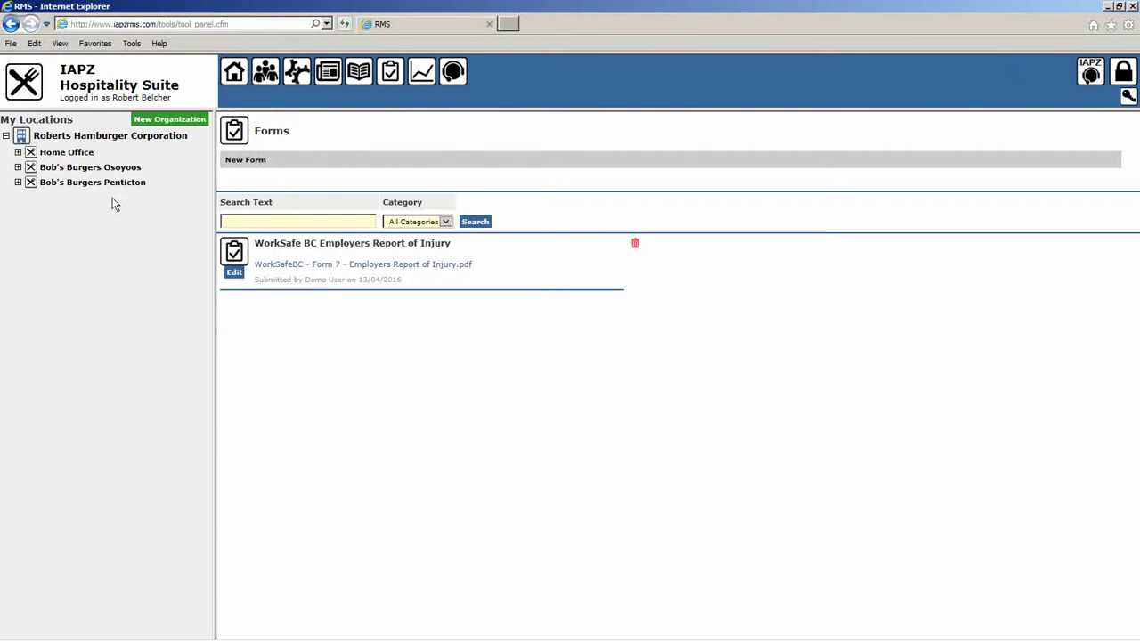
{"action": "left_click", "coordinate": [103, 138]}
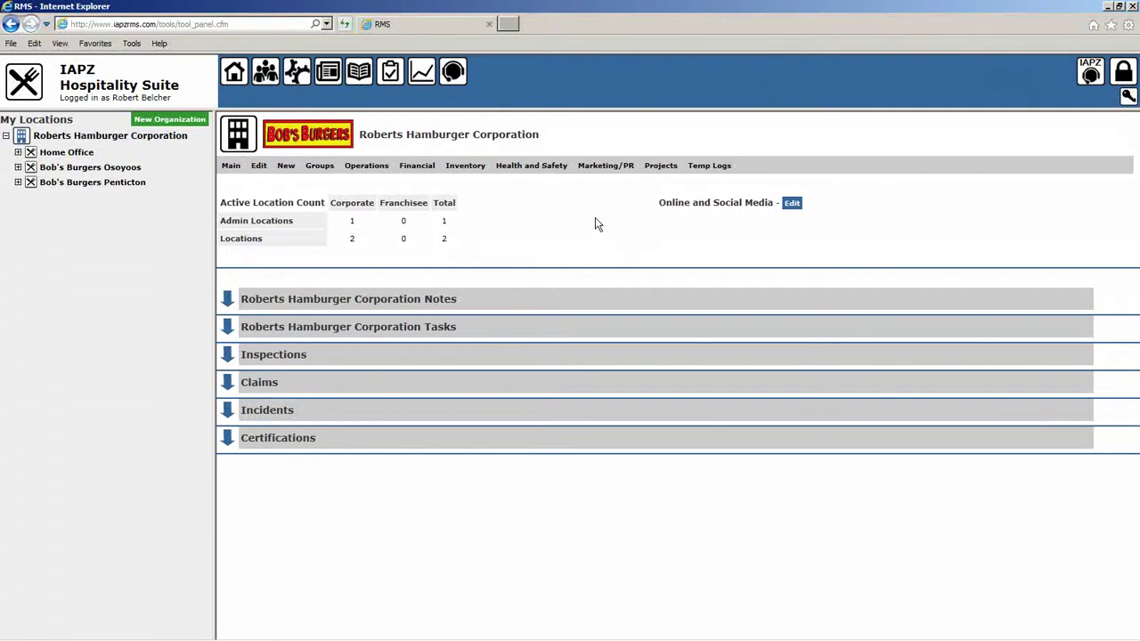
{"action": "left_click", "coordinate": [66, 152]}
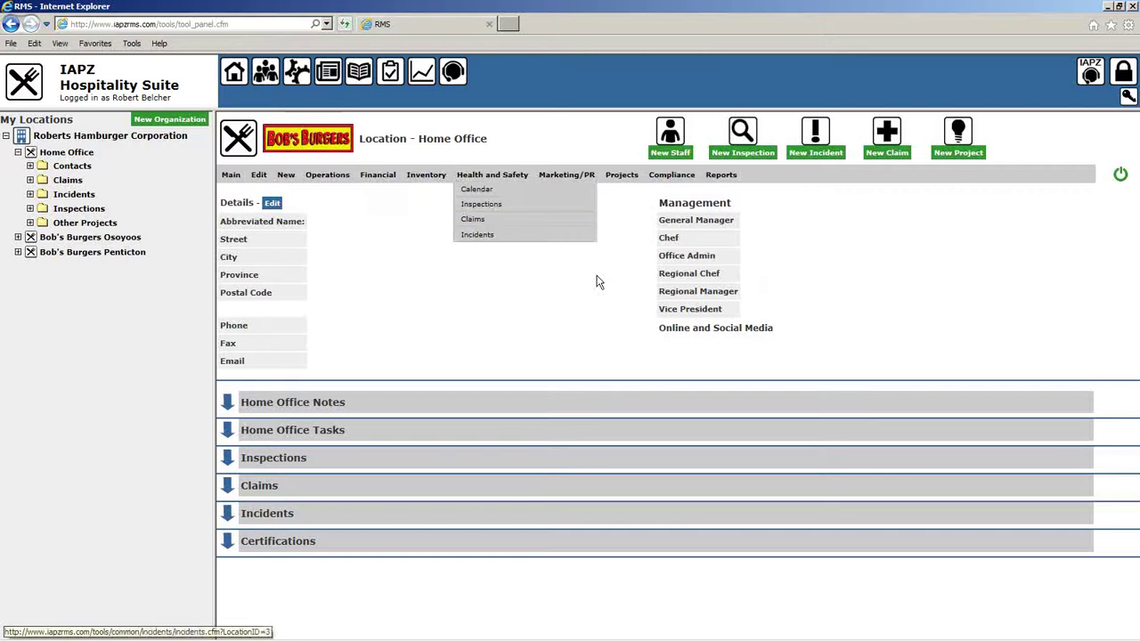
{"action": "left_click", "coordinate": [18, 152]}
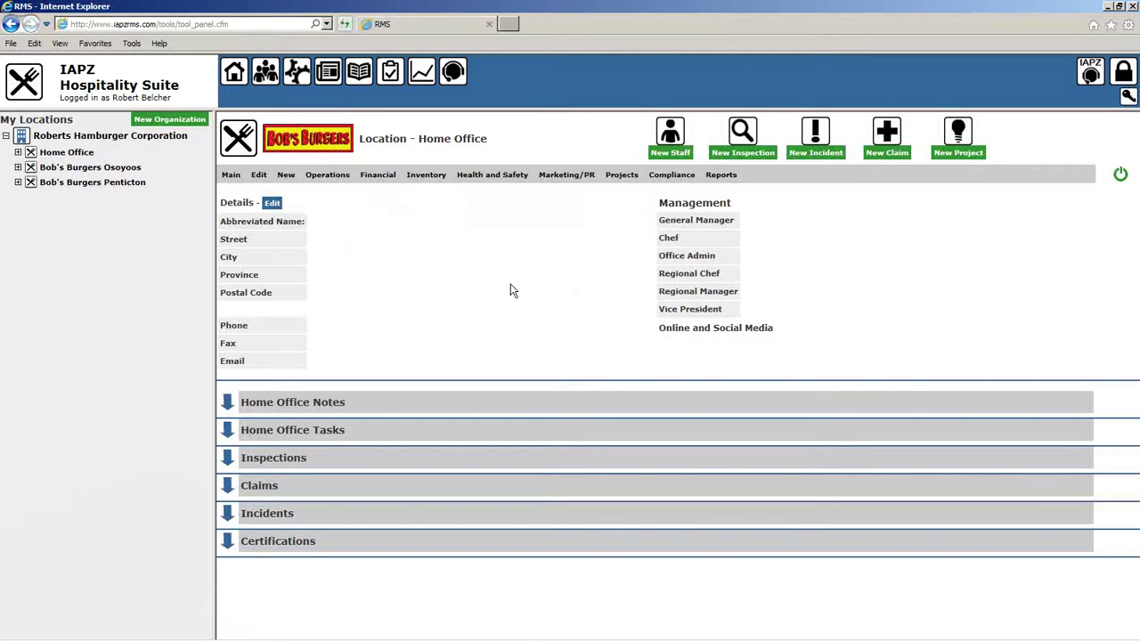
Log out, then sign back in with the limited user's e-mail username and password.
{"action": "left_click", "coordinate": [1122, 75]}
{"action": "left_click", "coordinate": [674, 330]}
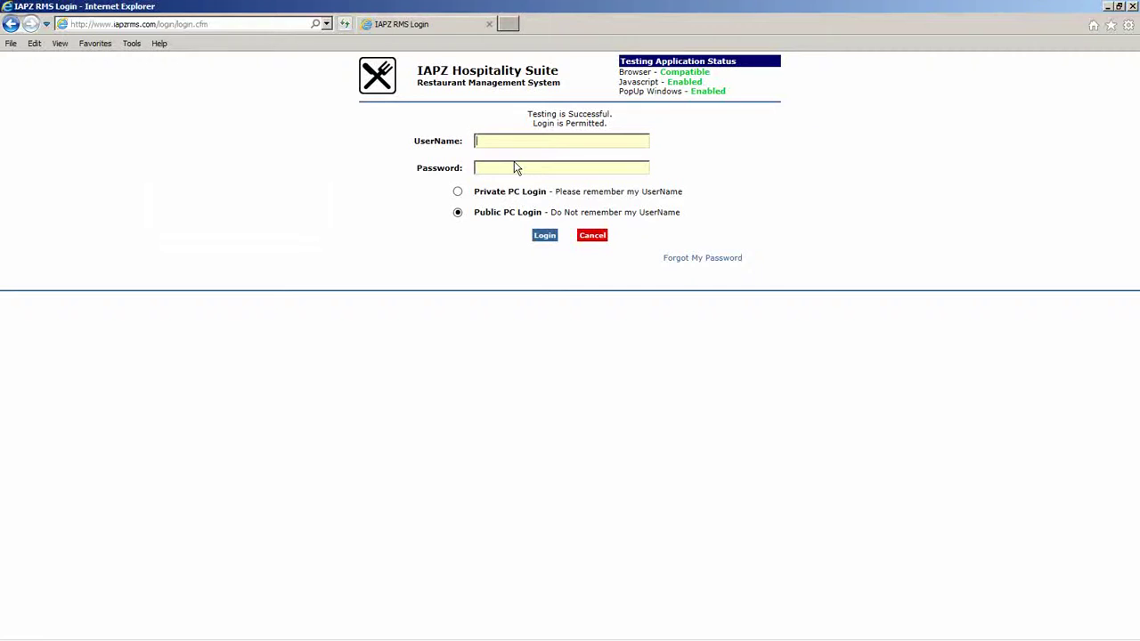
{"action": "left_click", "coordinate": [549, 141]}
{"action": "type", "text": "."}
{"action": "left_click", "coordinate": [571, 167]}
{"action": "type", "text": "••••••••"}
{"action": "left_click", "coordinate": [544, 235]}
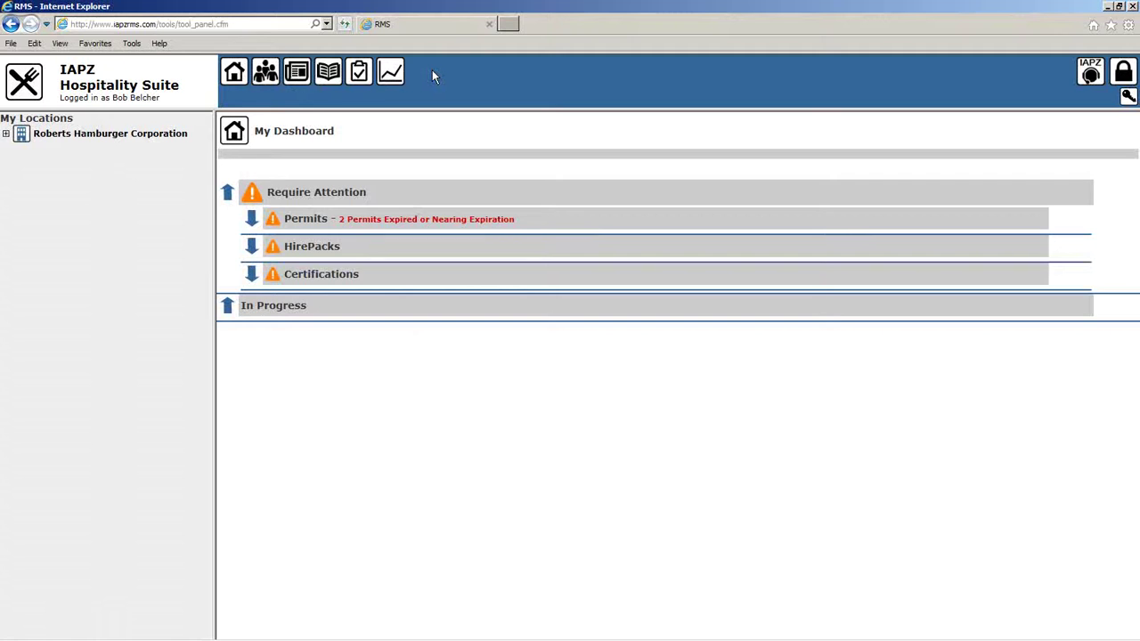
{"action": "left_click", "coordinate": [252, 219]}
{"action": "left_click", "coordinate": [255, 336]}
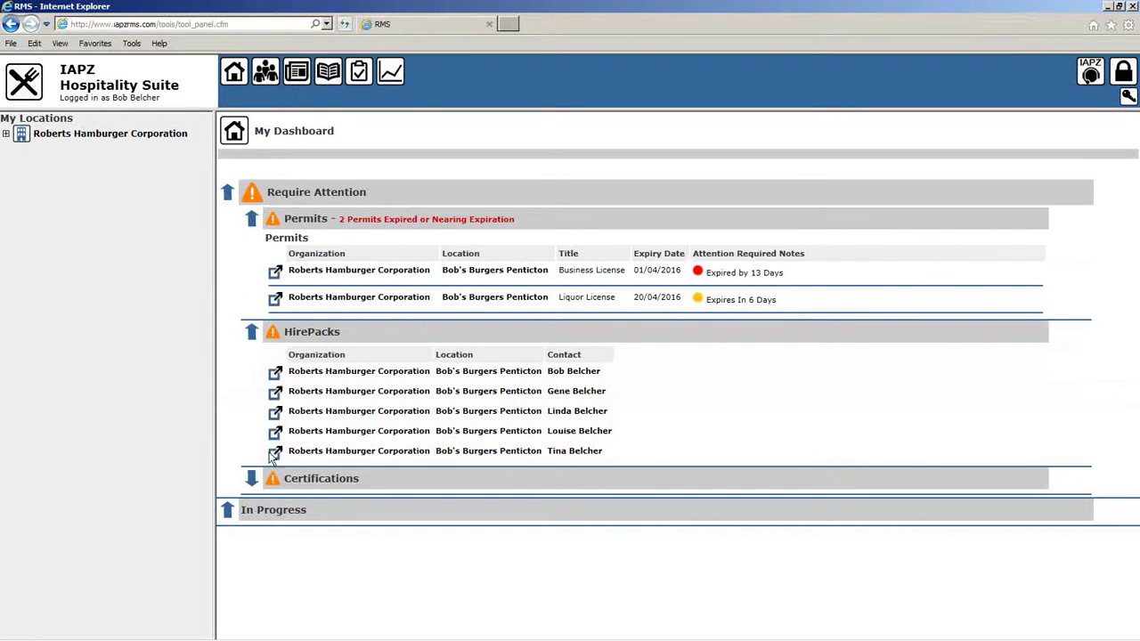
{"action": "left_click", "coordinate": [252, 478]}
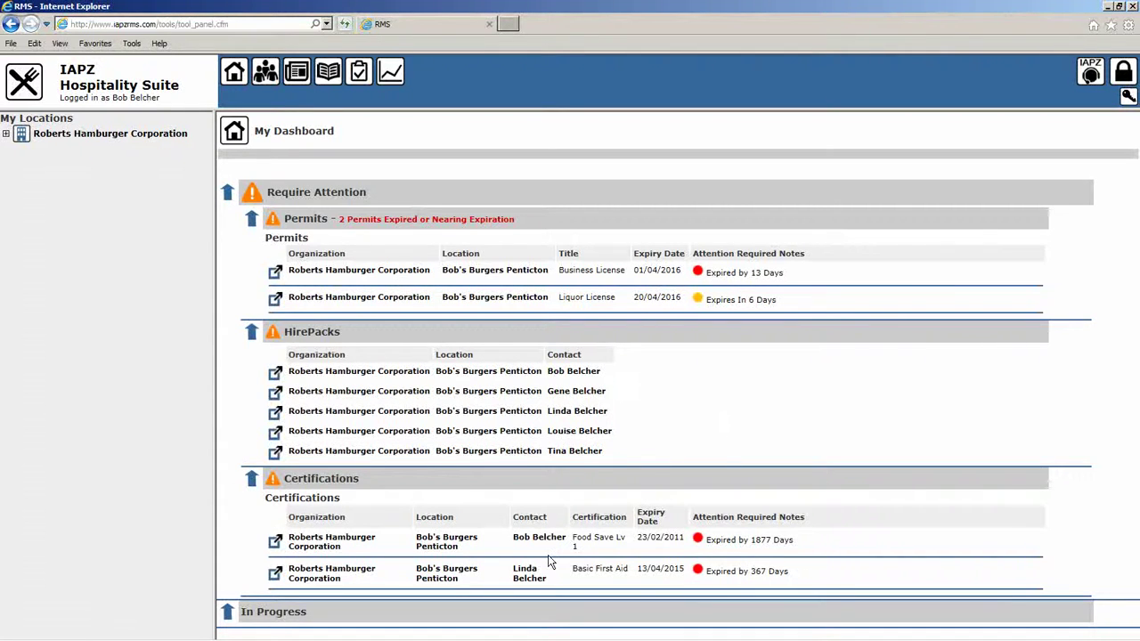
{"action": "left_click", "coordinate": [251, 331]}
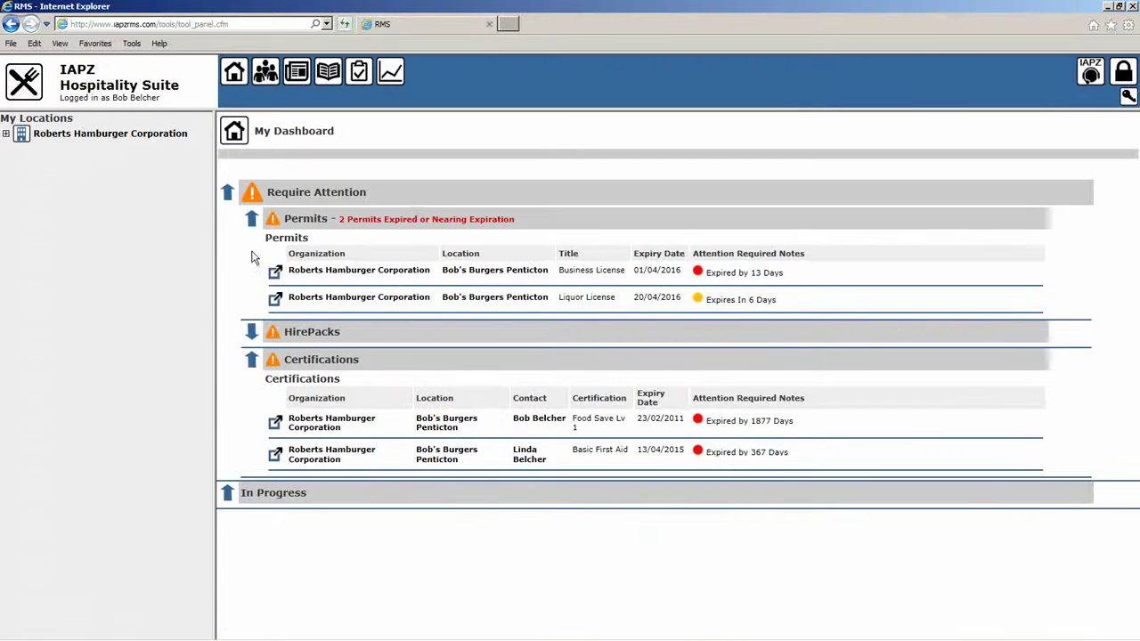
{"action": "left_click", "coordinate": [251, 218]}
{"action": "left_click", "coordinate": [252, 277]}
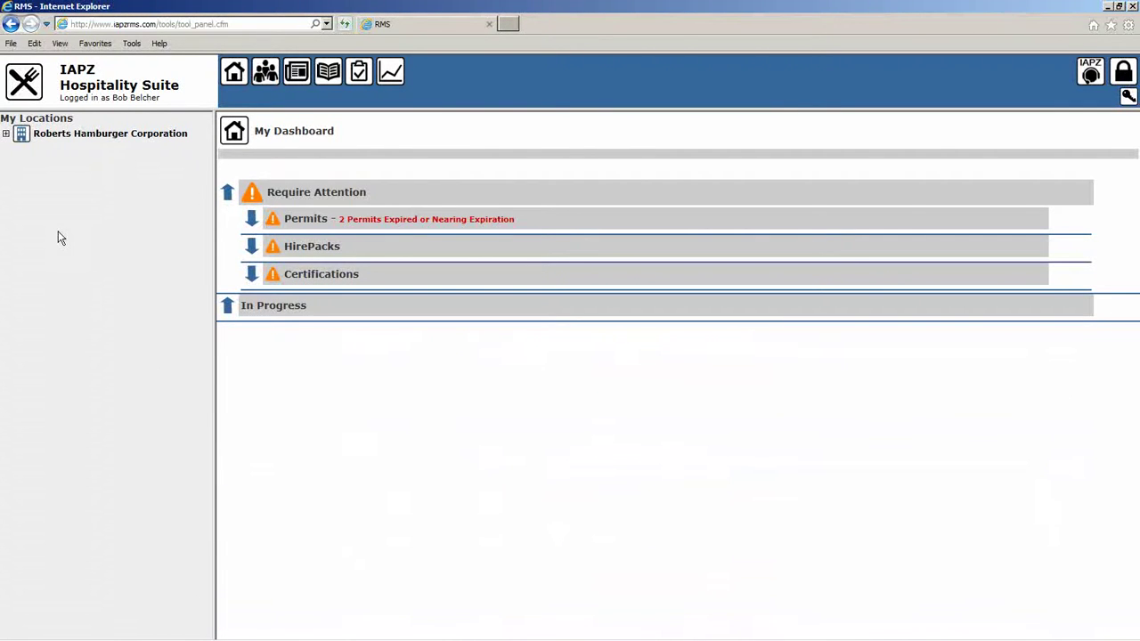
Open Bob's Burgers Penticton's Contacts page and search for the hostess by first name.
{"action": "left_click", "coordinate": [78, 136]}
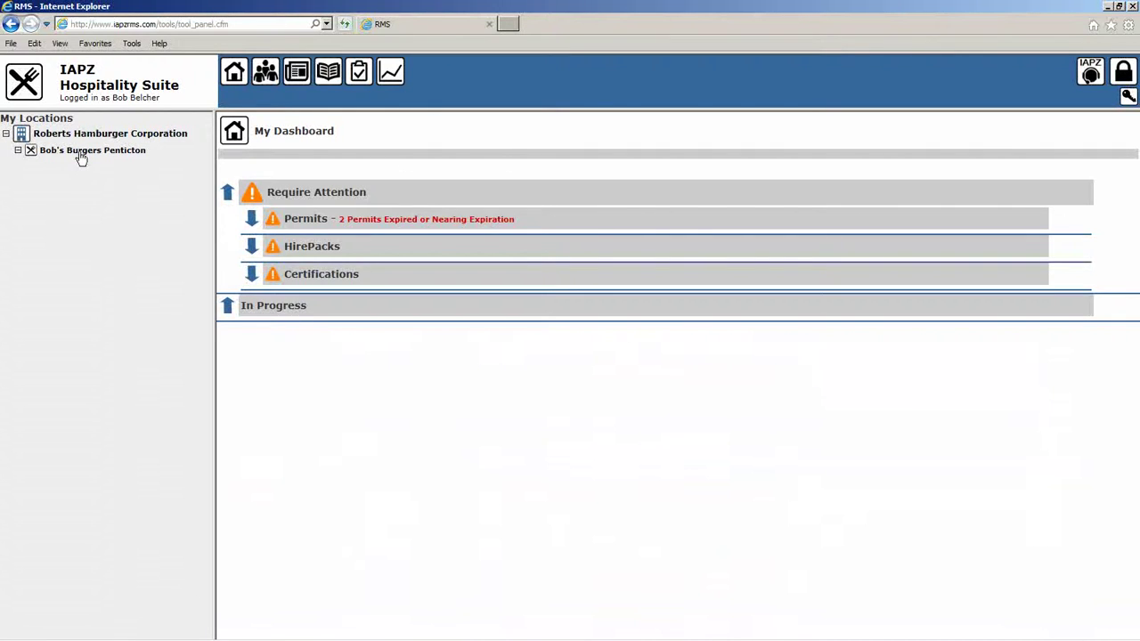
{"action": "left_click", "coordinate": [85, 152]}
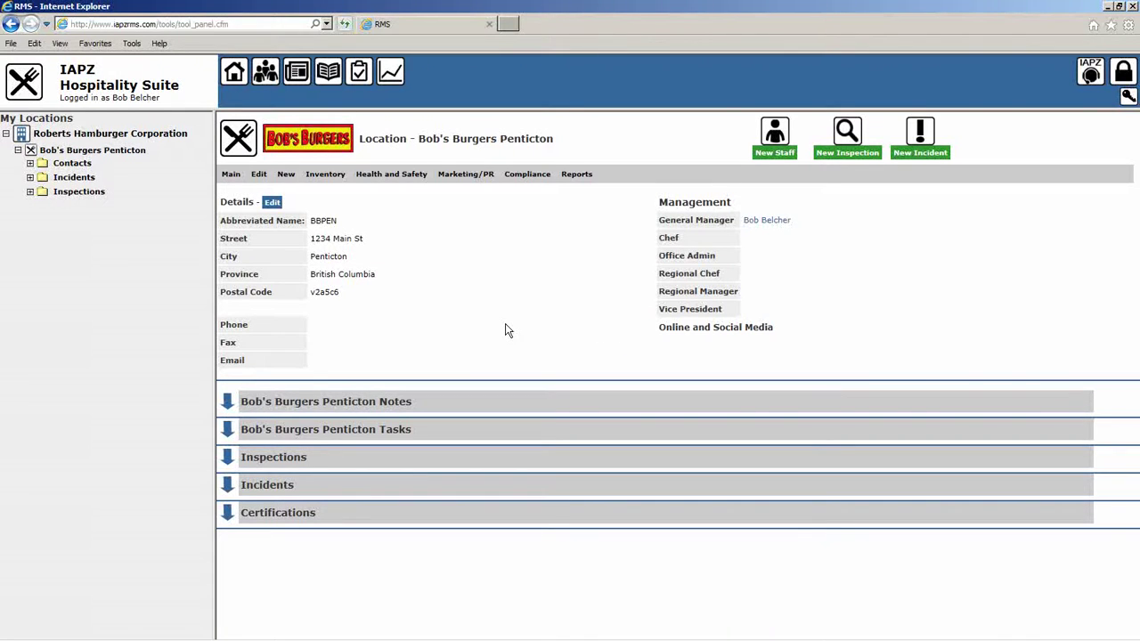
{"action": "left_click", "coordinate": [265, 73]}
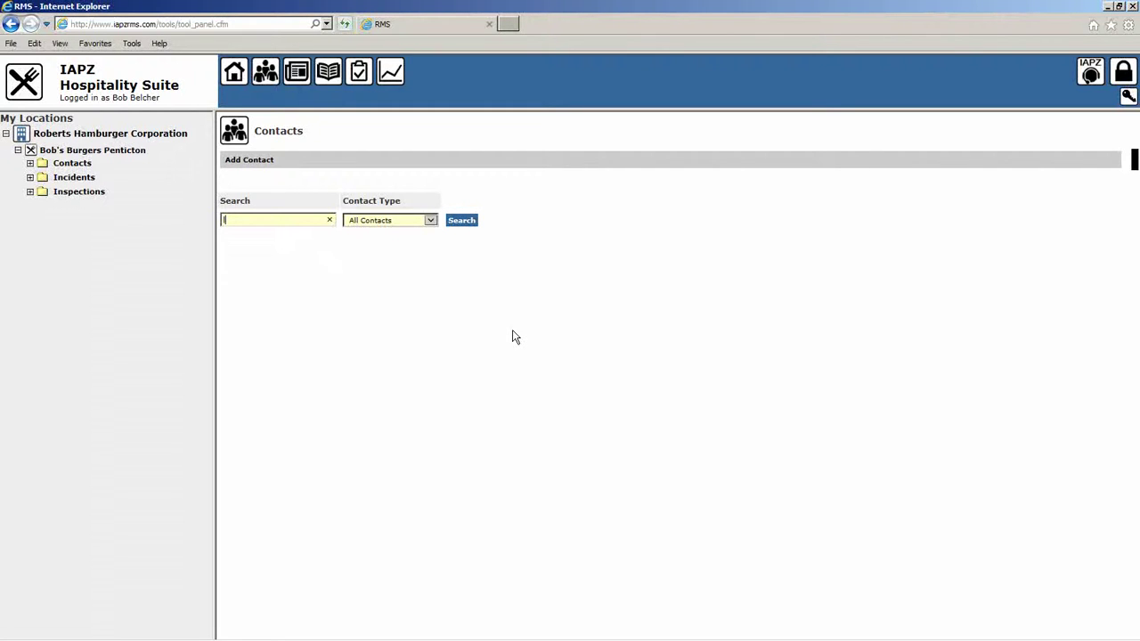
{"action": "type", "text": "lind"}
{"action": "key", "text": "BackSpace"}
{"action": "key", "text": "BackSpace"}
{"action": "key", "text": "BackSpace"}
{"action": "type", "text": "inda"}
{"action": "left_click", "coordinate": [464, 223]}
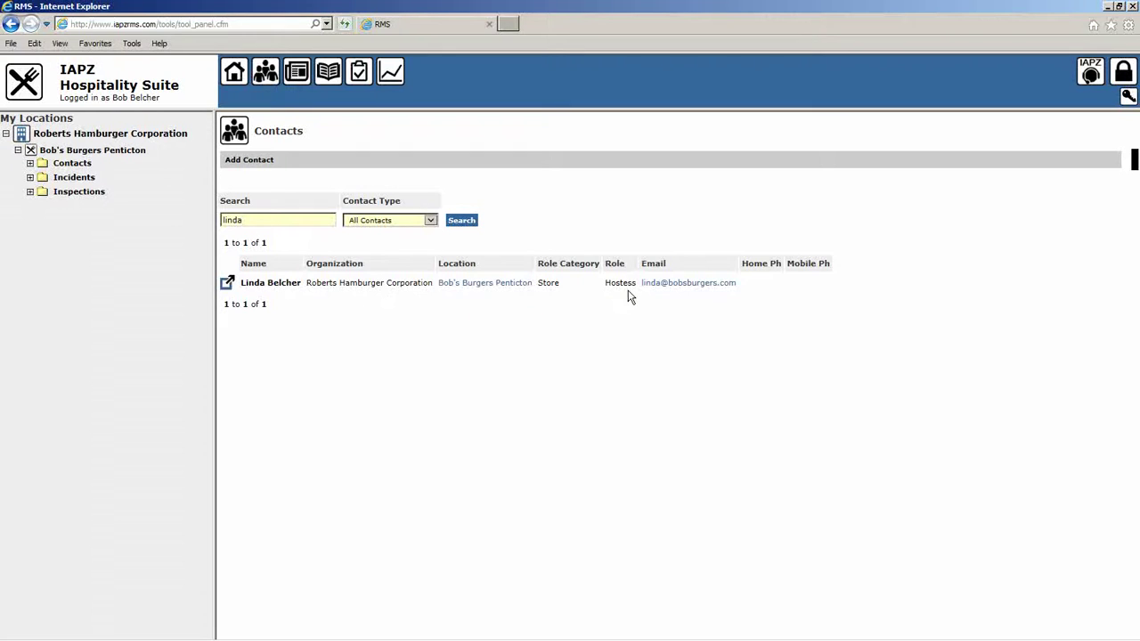
View and close the hostess's contact record, then enter the president's name as the new search.
{"action": "left_click", "coordinate": [228, 283]}
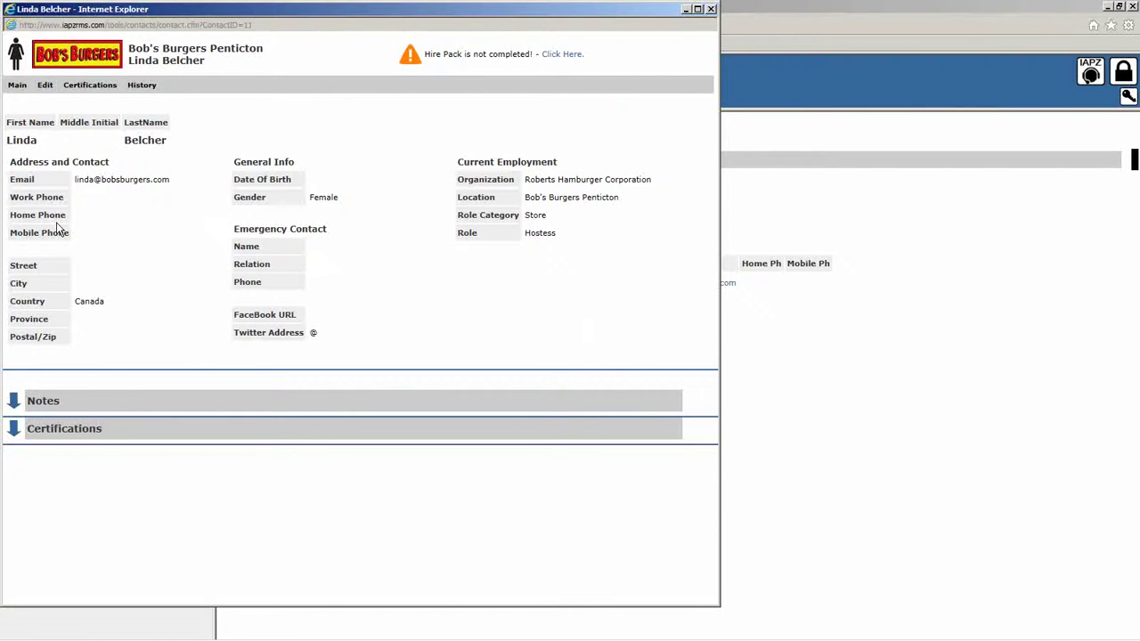
{"action": "mouse_move", "coordinate": [44, 86]}
{"action": "left_click", "coordinate": [711, 9]}
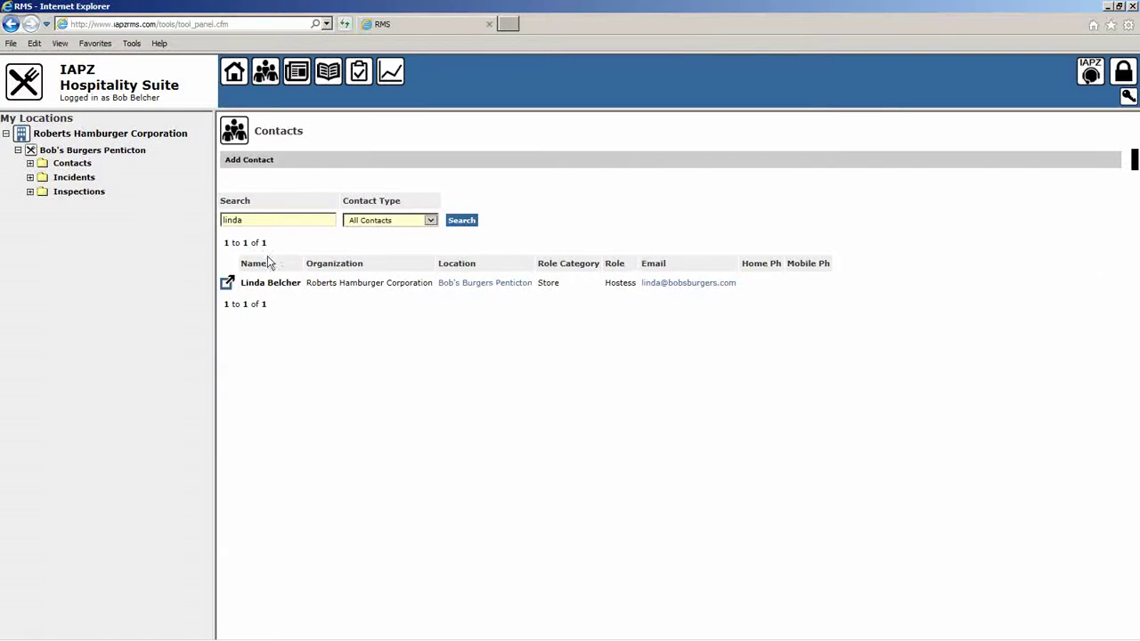
{"action": "left_click_drag", "start_coordinate": [256, 220], "coordinate": [190, 226]}
{"action": "type", "text": "robert"}
Run the search and review the President's Home Office contact record, then close it.
{"action": "left_click", "coordinate": [461, 220]}
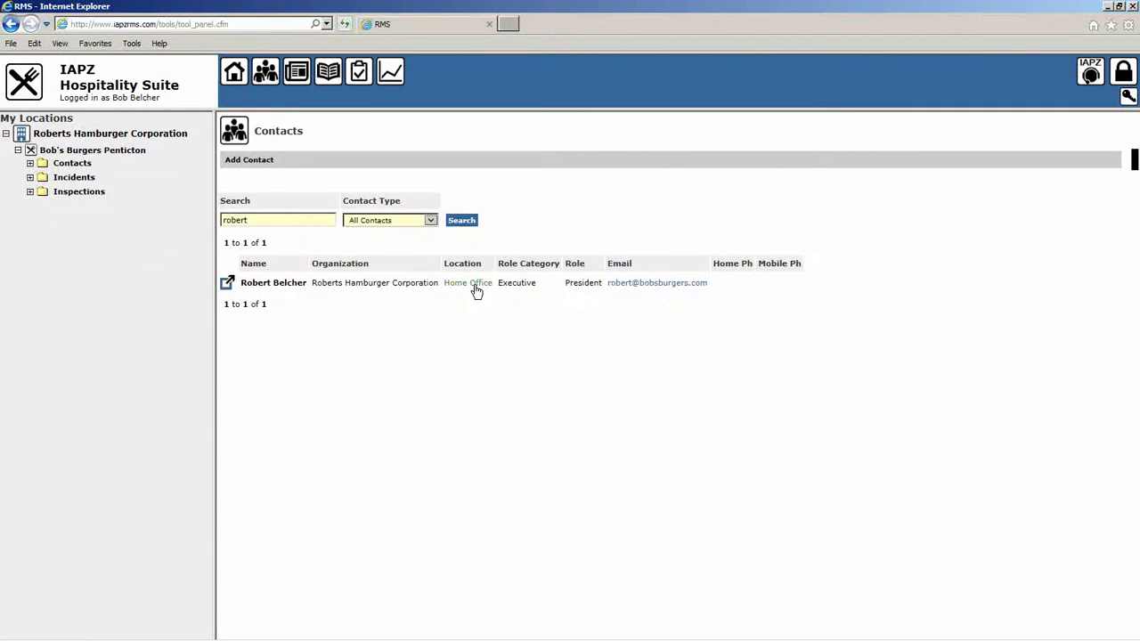
{"action": "left_click", "coordinate": [227, 283]}
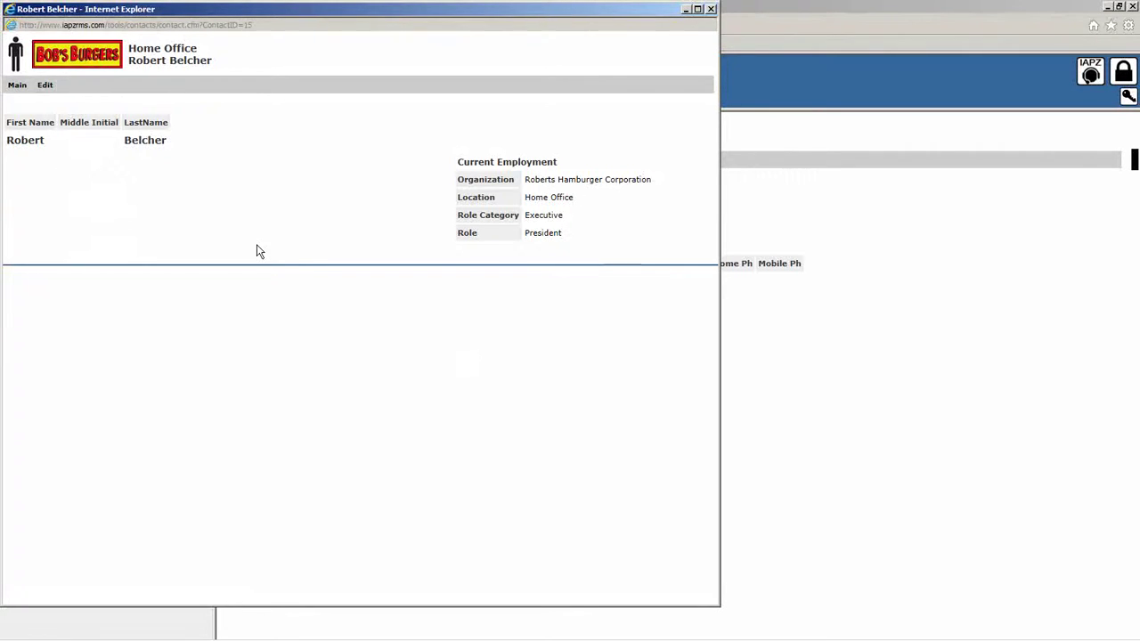
{"action": "left_click_drag", "start_coordinate": [495, 12], "coordinate": [534, 64]}
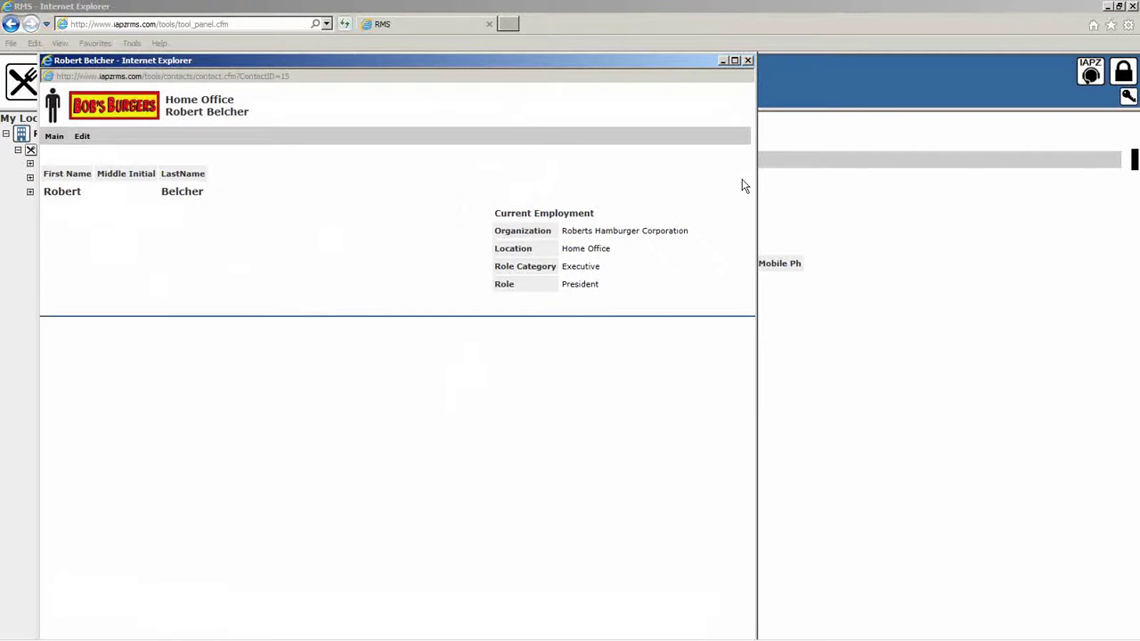
{"action": "left_click", "coordinate": [748, 60]}
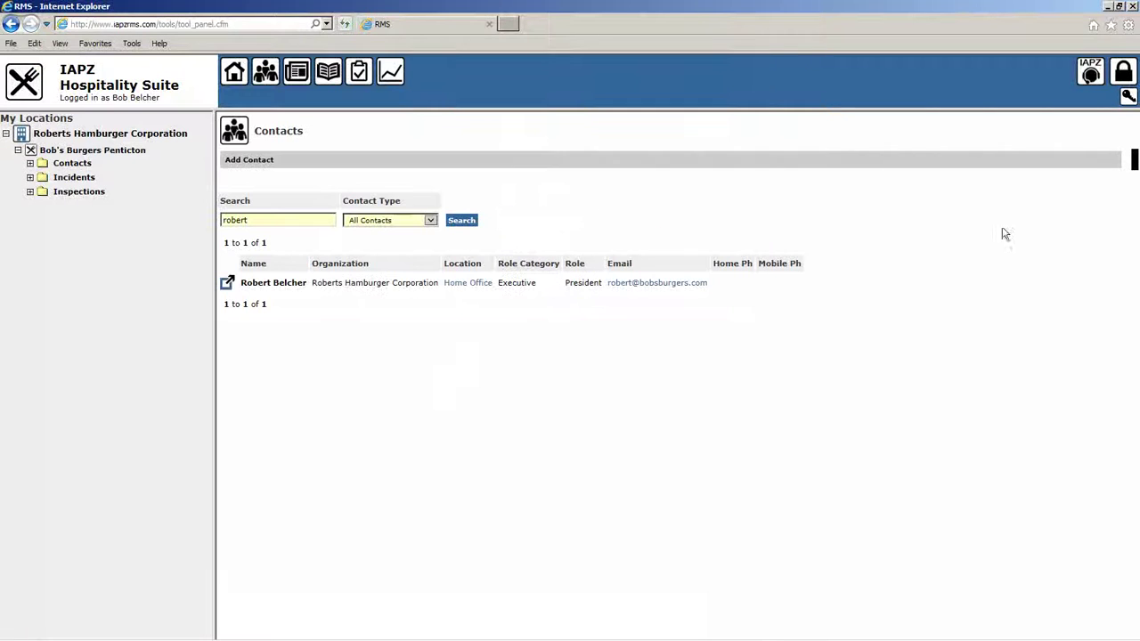